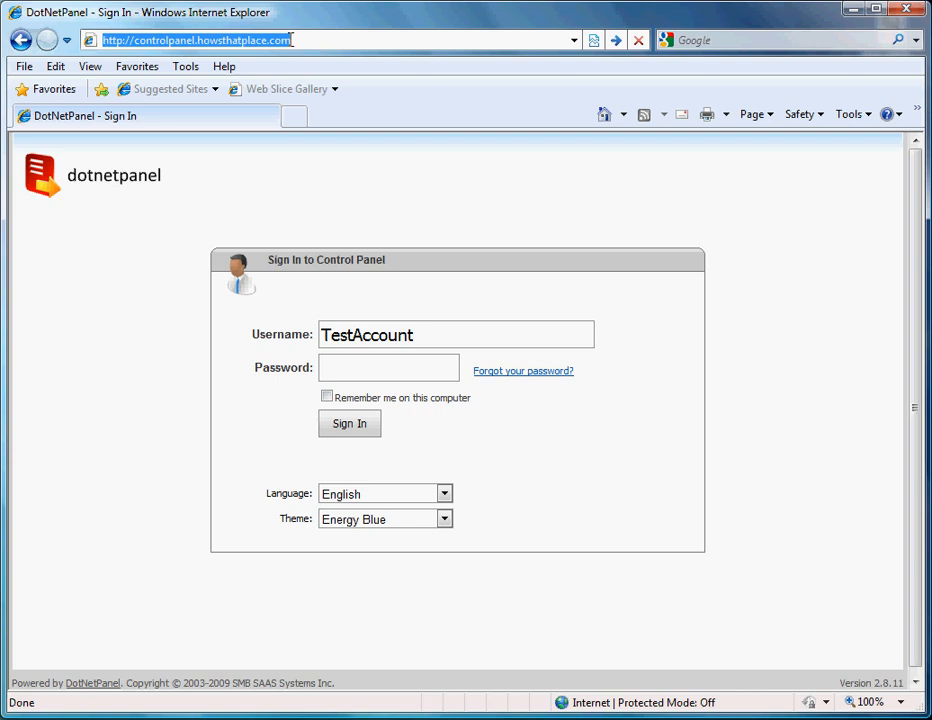
# Step: Sign in to the DotNetPanel control panel with the account password
pyautogui.click(397, 363)
pyautogui.write('•')
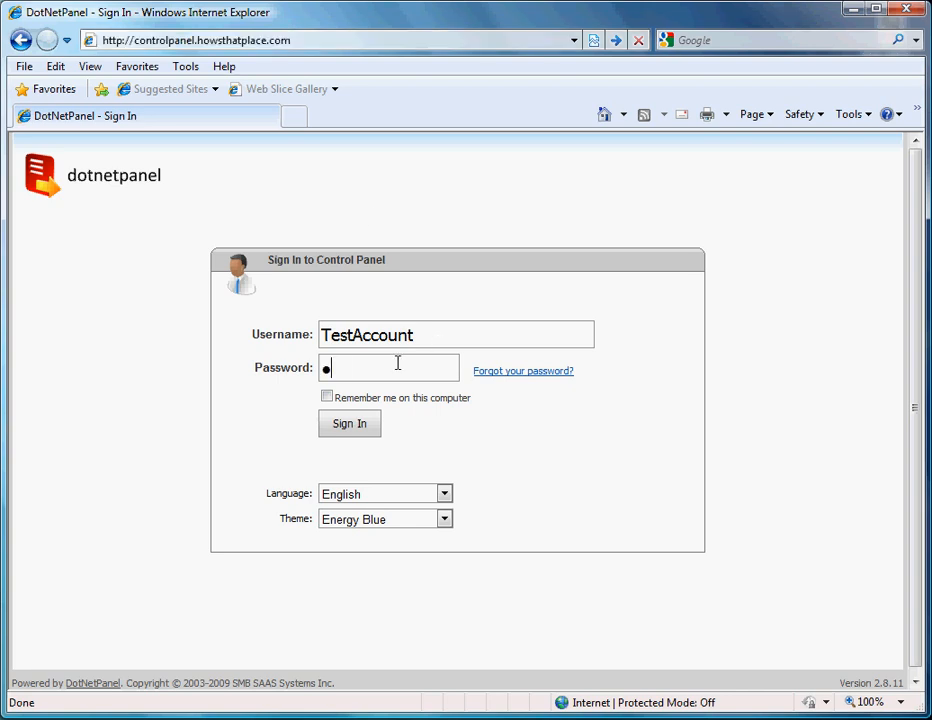
pyautogui.write('••••••••')
pyautogui.click(349, 424)
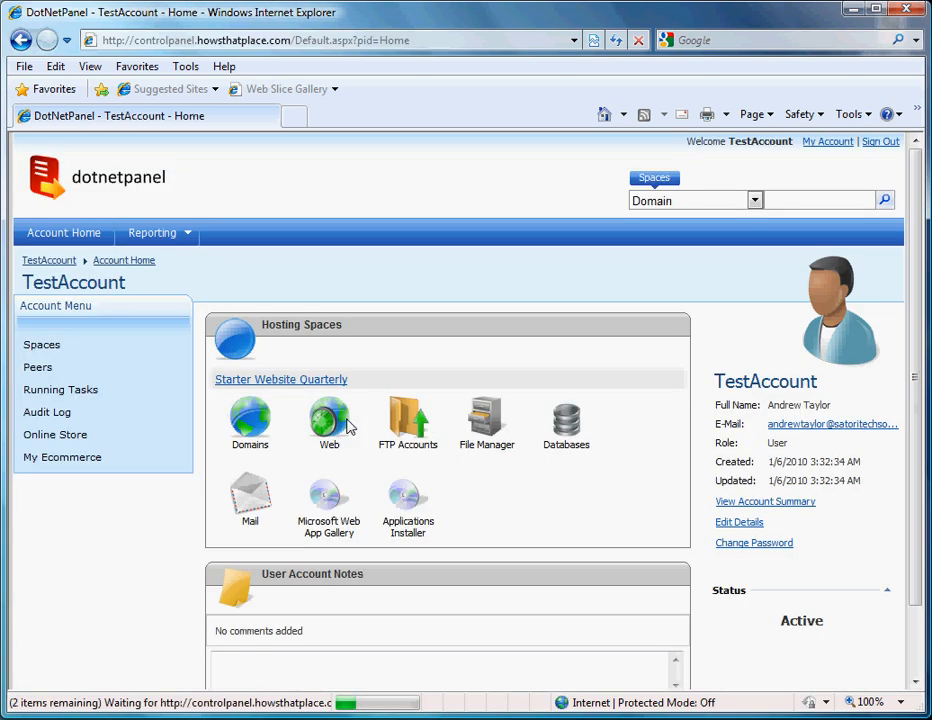
# Step: Go to the SQL Server 2008 databases page from the Databases menu and start a new database
pyautogui.moveTo(348, 420)
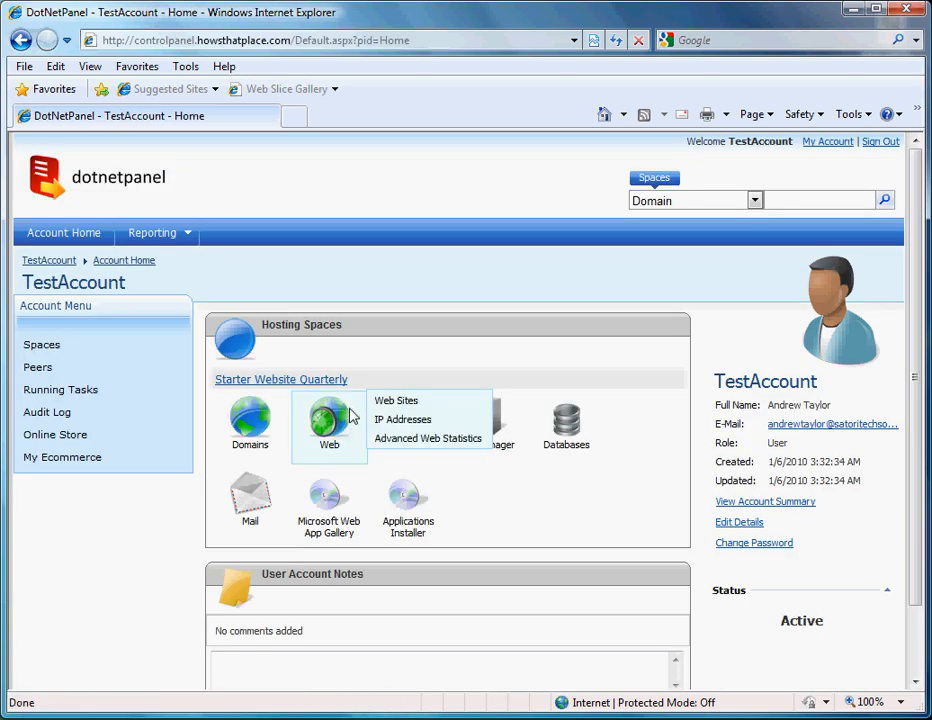
pyautogui.moveTo(578, 424)
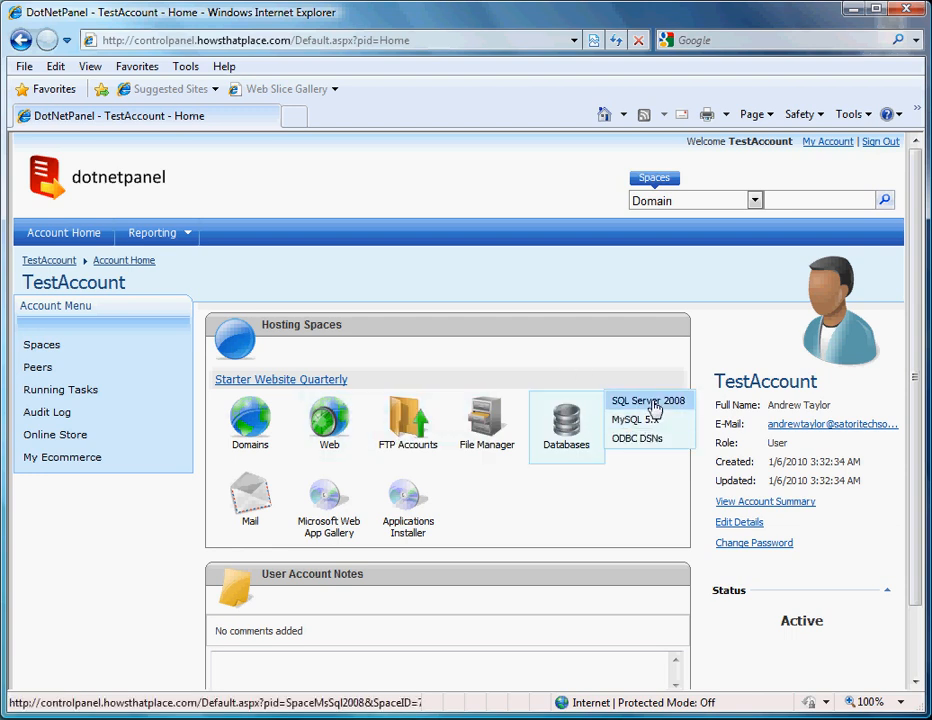
pyautogui.click(650, 401)
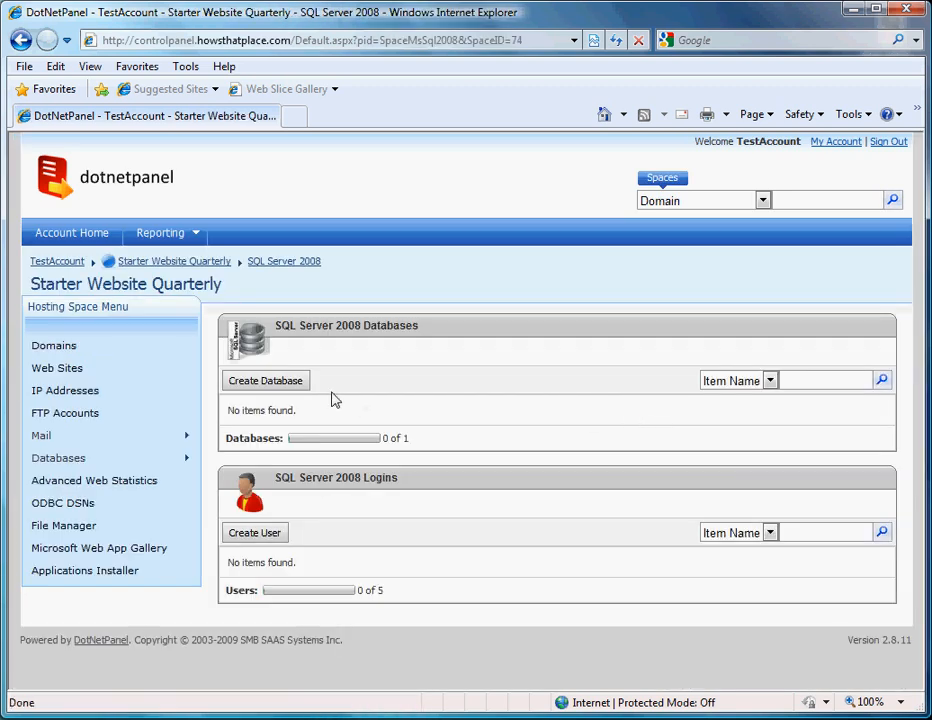
pyautogui.click(299, 387)
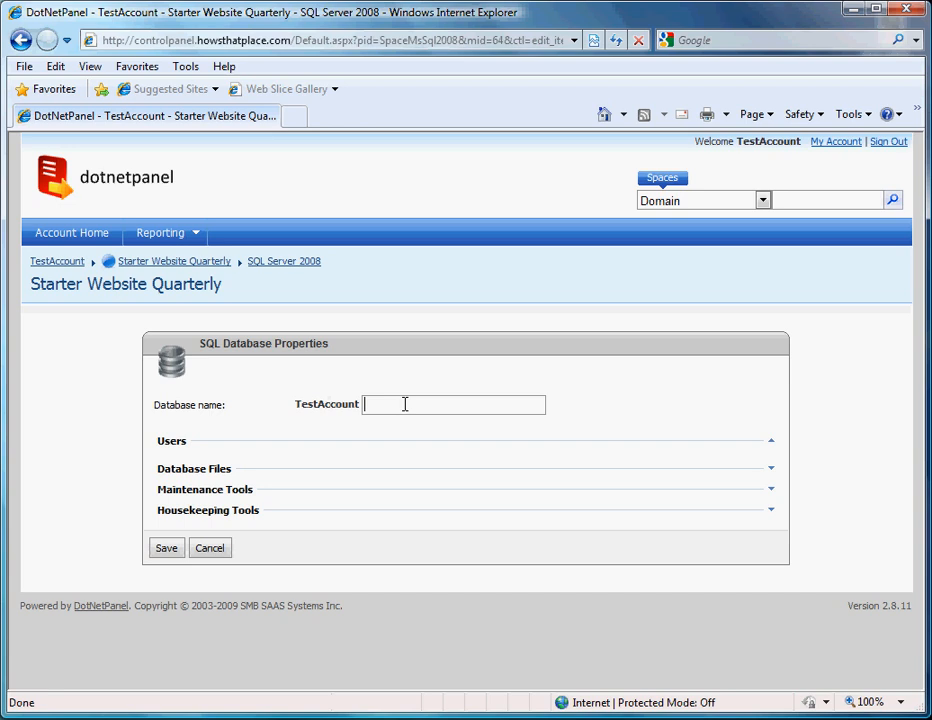
# Step: Name the new SQL Server 2008 database nopCommerce and save it
pyautogui.click(405, 404)
pyautogui.write('Test')
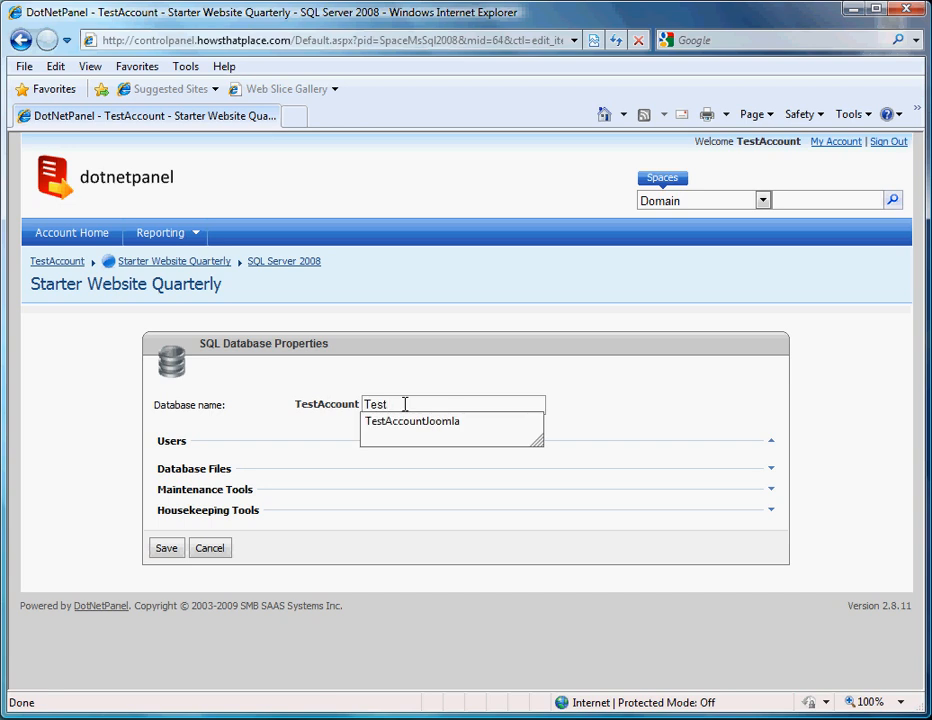
pyautogui.click(196, 427)
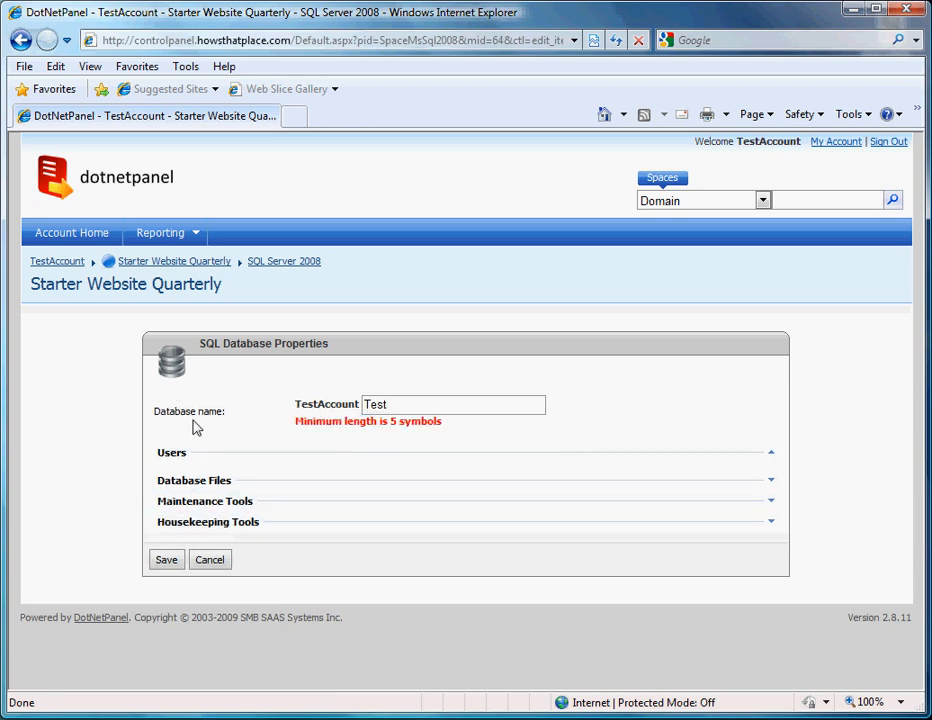
pyautogui.moveTo(405, 404); pyautogui.dragTo(336, 402)
pyautogui.write('N')
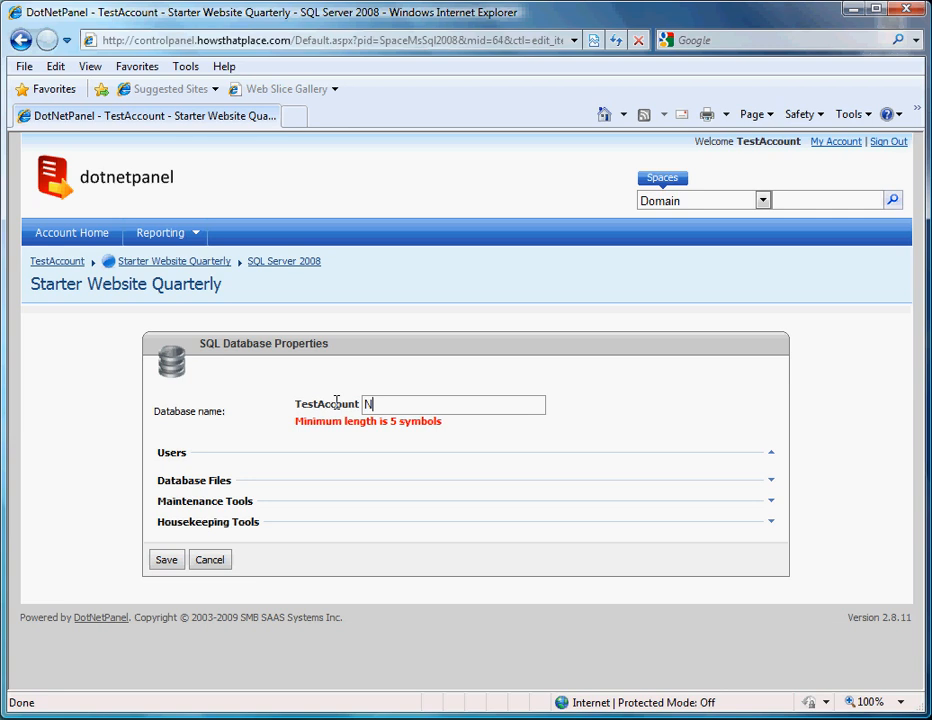
pyautogui.write('nopCommerce')
pyautogui.press('Tab')
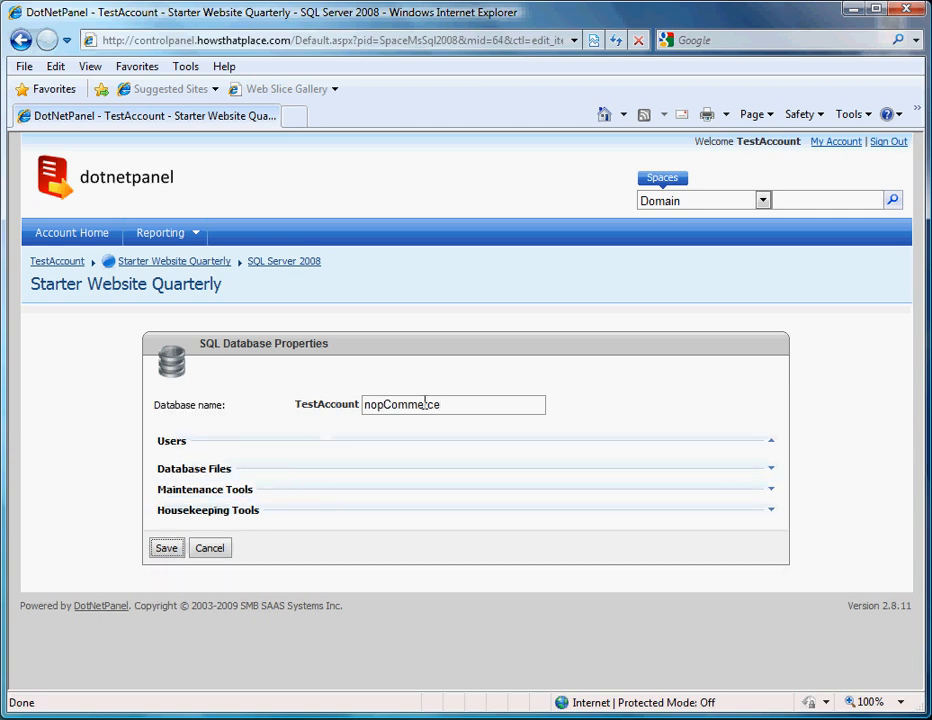
pyautogui.click(162, 547)
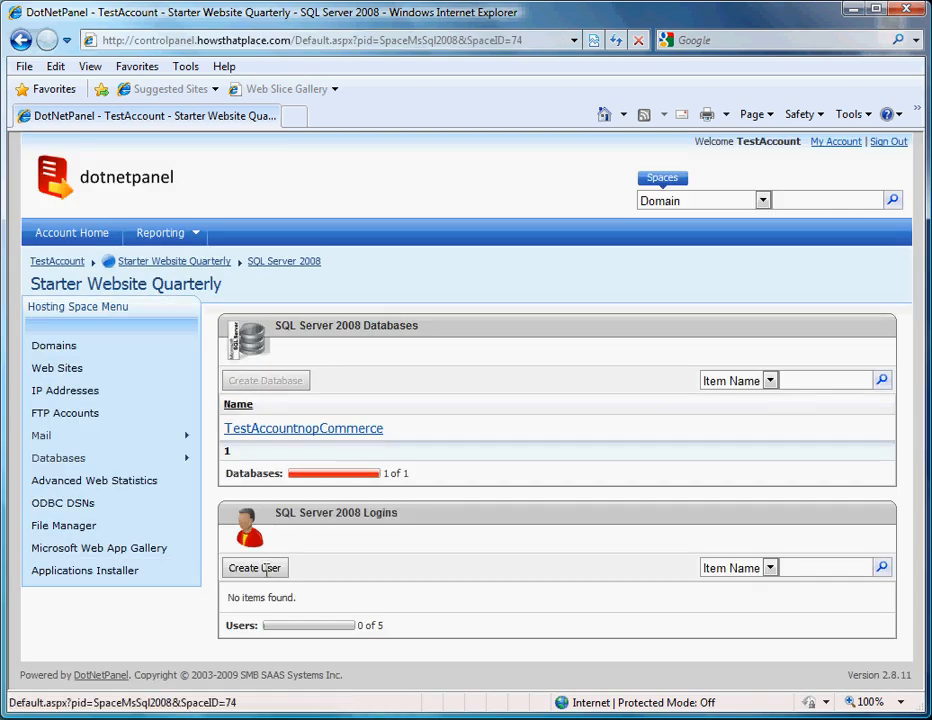
# Step: Create SQL login nopCommerce with a password, defaulting to and granted access to the nopCommerce database
pyautogui.click(266, 569)
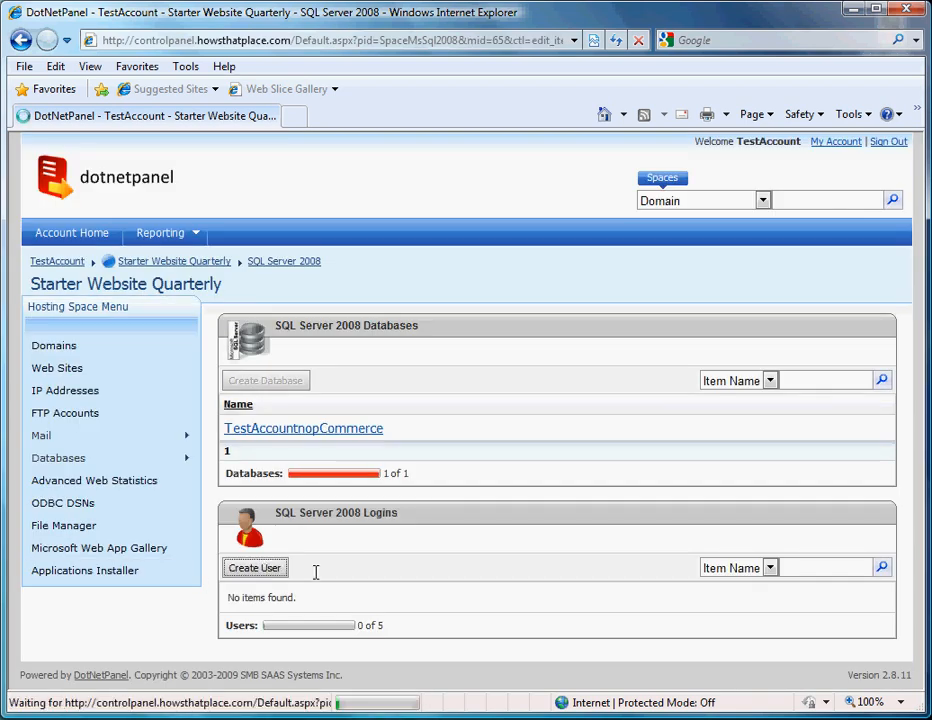
pyautogui.write('no')
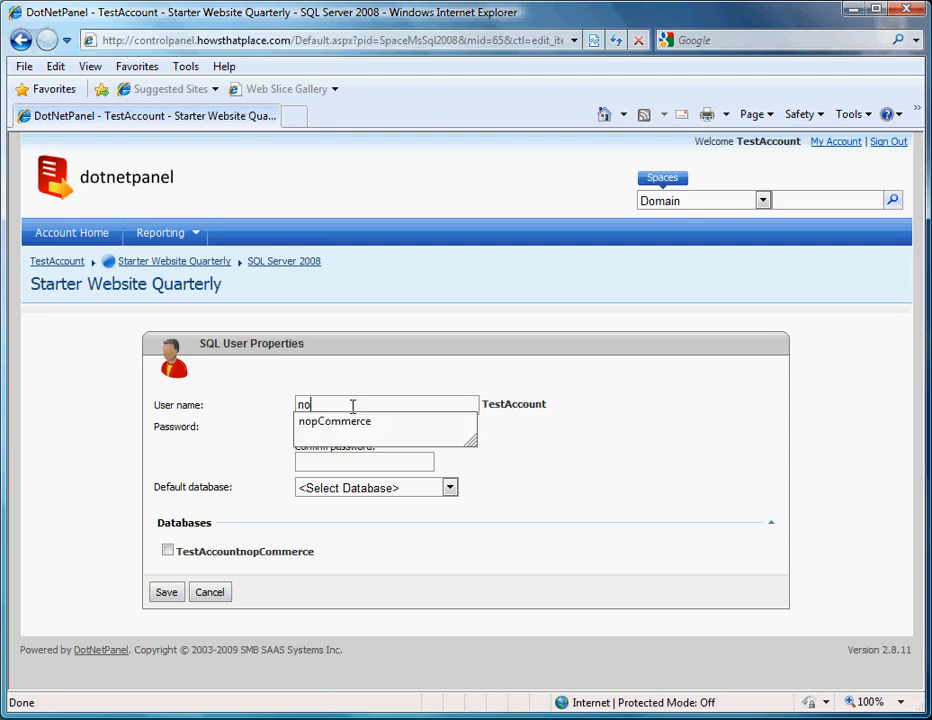
pyautogui.write('pC')
pyautogui.press('Down')
pyautogui.press('Tab')
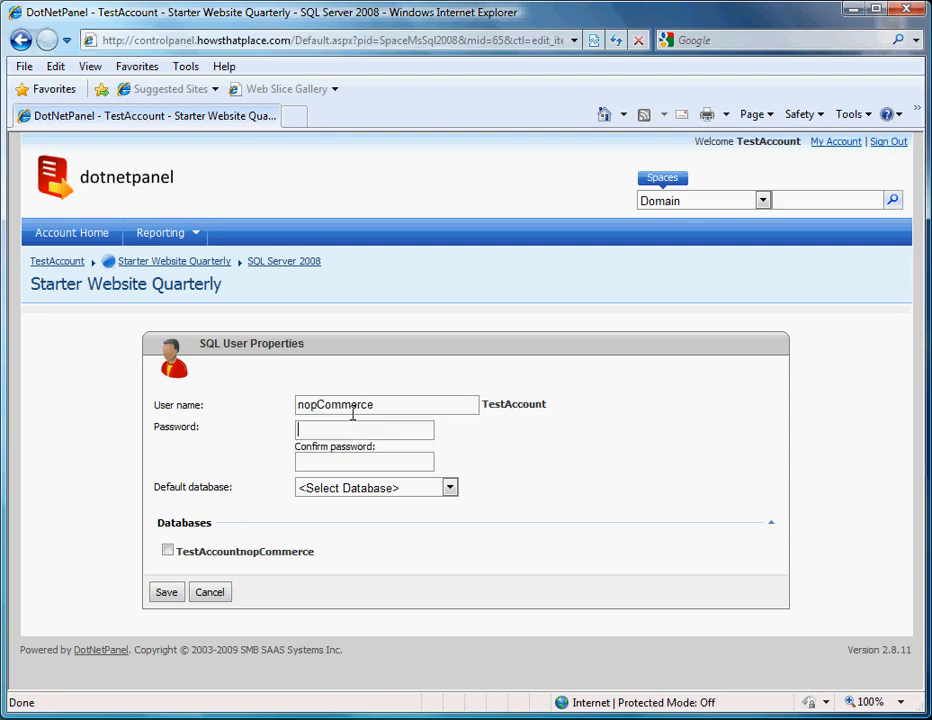
pyautogui.write('•••••••••••')
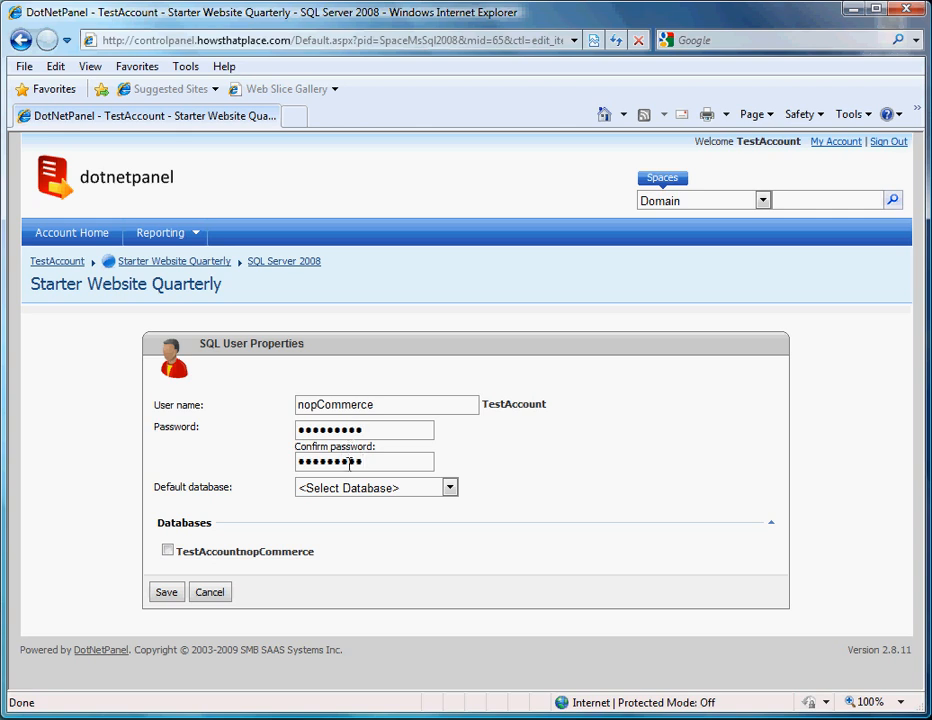
pyautogui.click(350, 487)
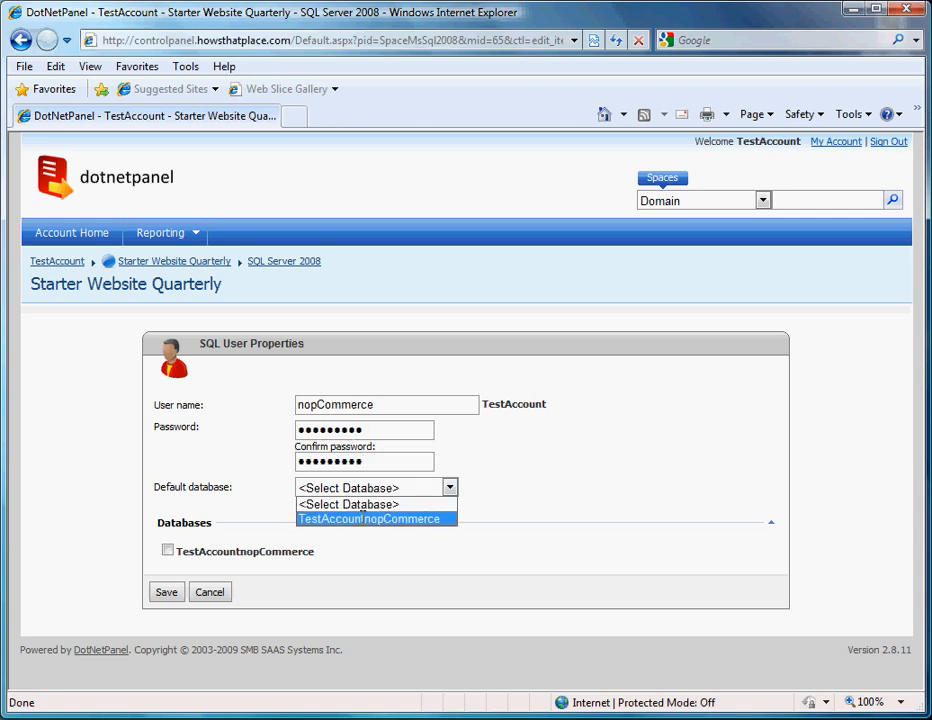
pyautogui.click(363, 517)
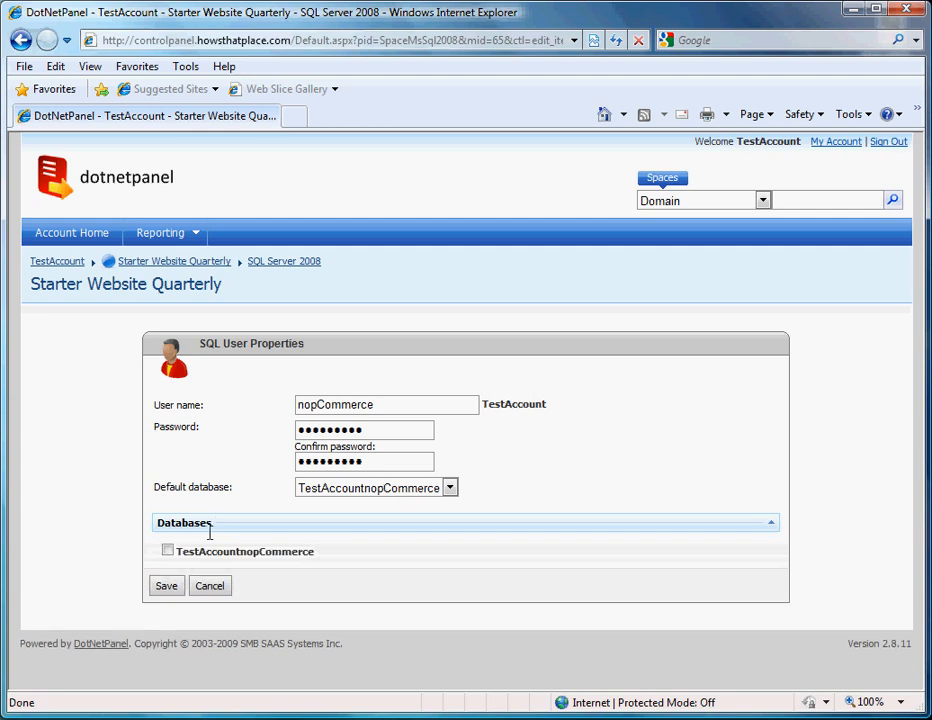
pyautogui.click(166, 550)
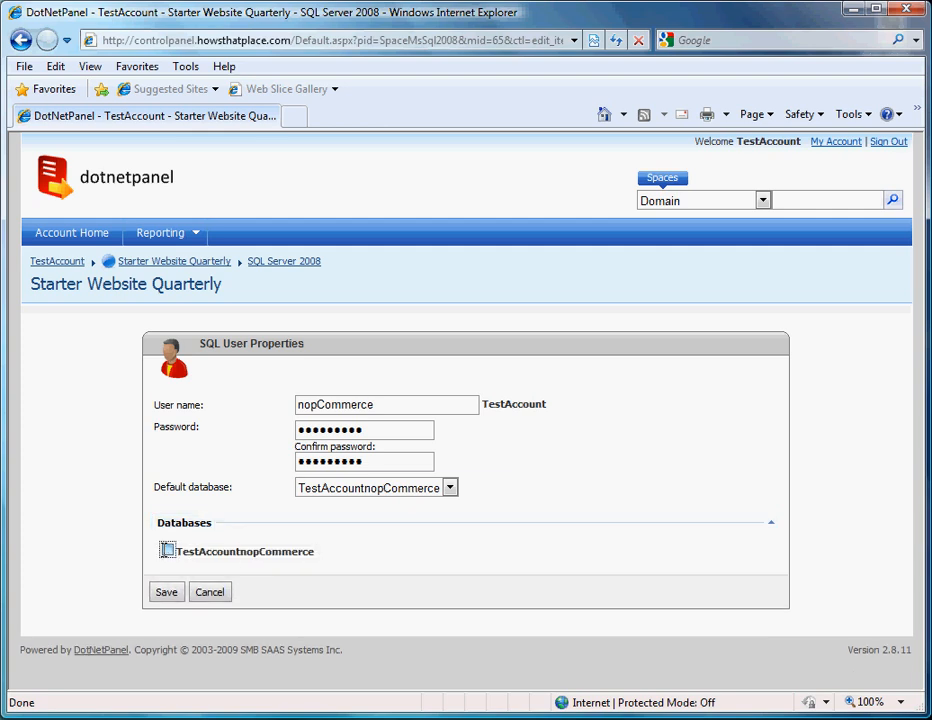
pyautogui.click(166, 592)
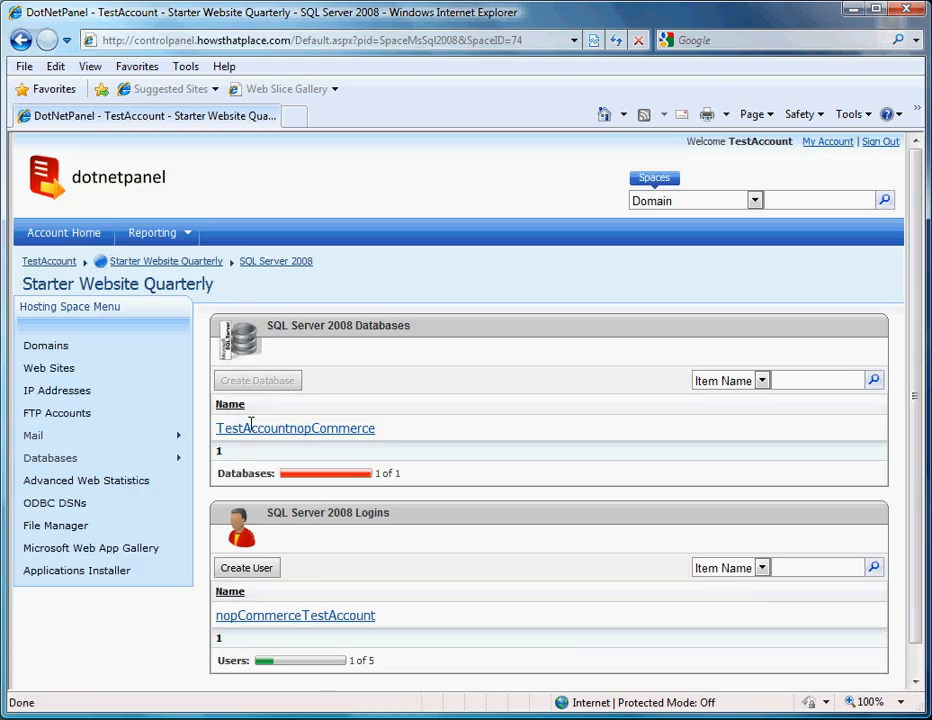
# Step: Grant NETWORK SERVICE Read and Write on howsthatplace.com's wwwroot folder, including child objects
pyautogui.click(56, 525)
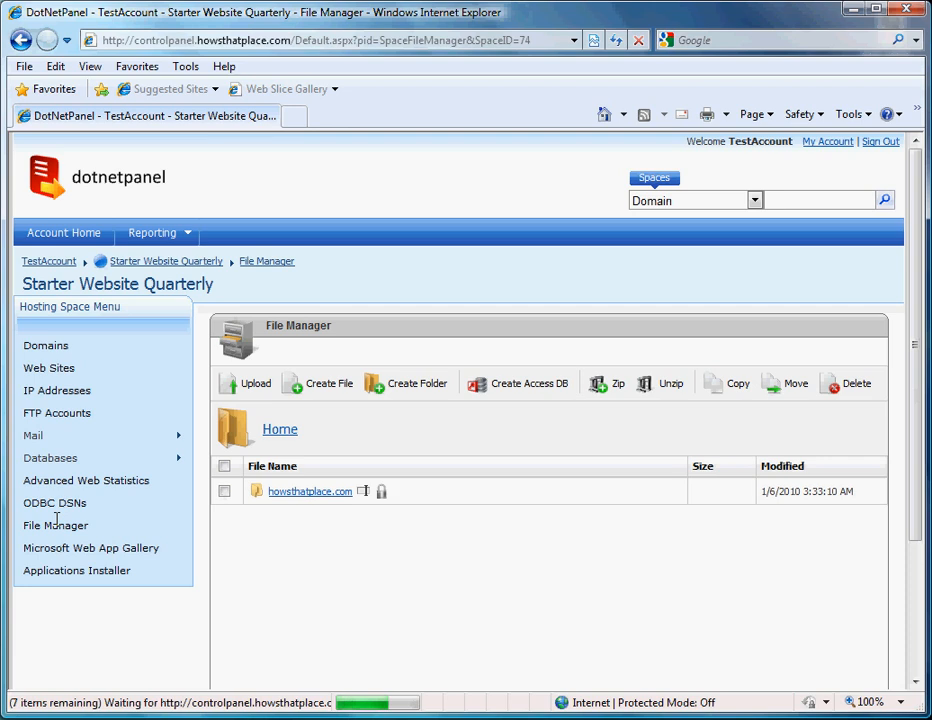
pyautogui.click(317, 490)
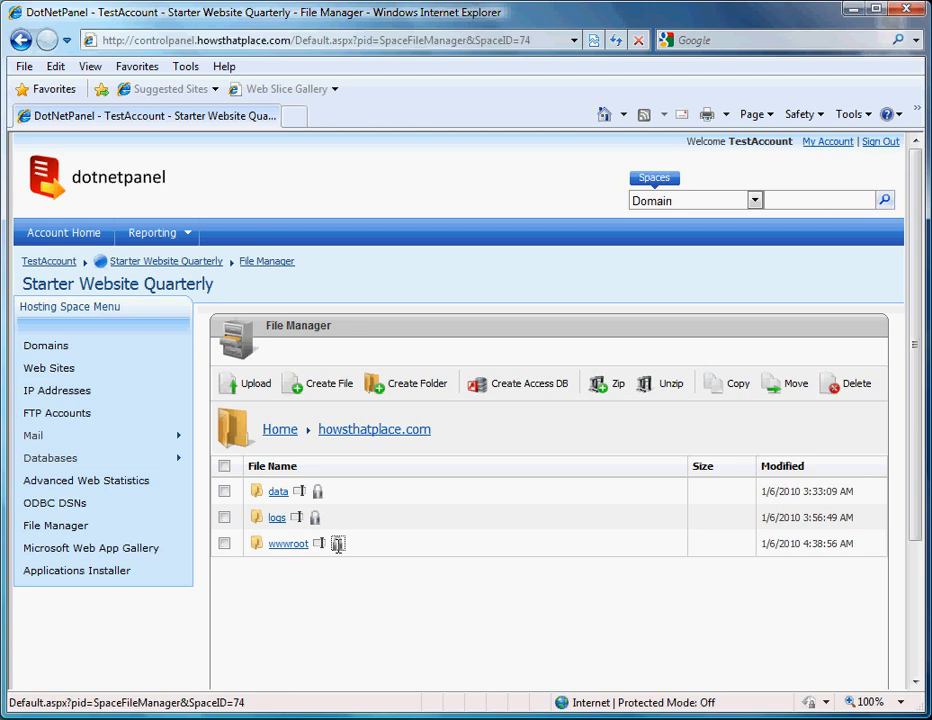
pyautogui.click(338, 543)
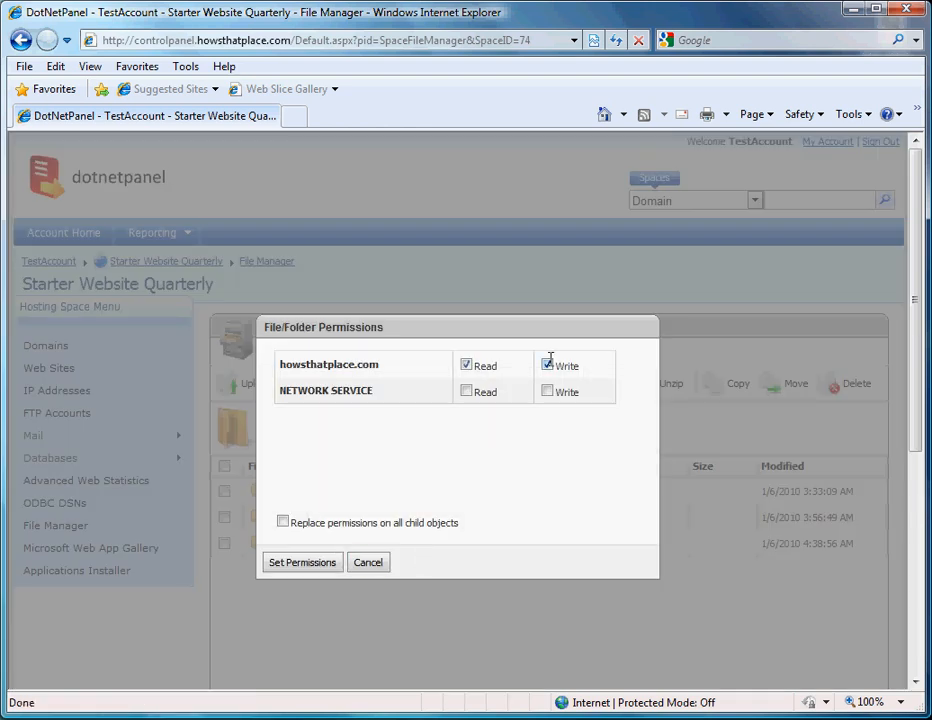
pyautogui.click(466, 390)
pyautogui.click(547, 390)
pyautogui.click(283, 521)
pyautogui.click(318, 561)
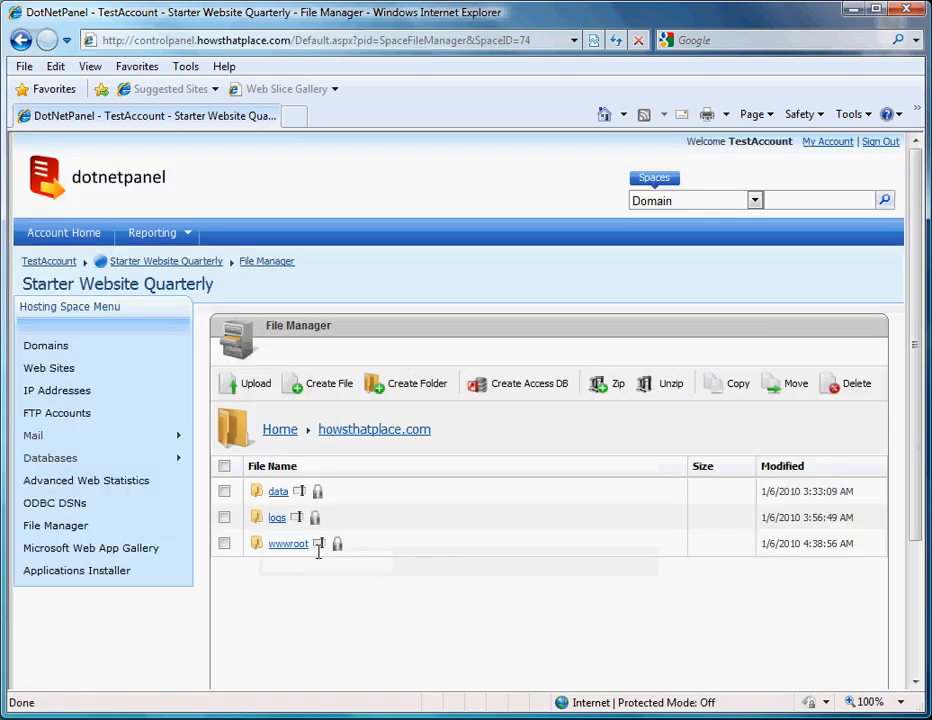
# Step: Filter the Web App Gallery to eCommerce and download nopCommerce 1.4
pyautogui.click(149, 544)
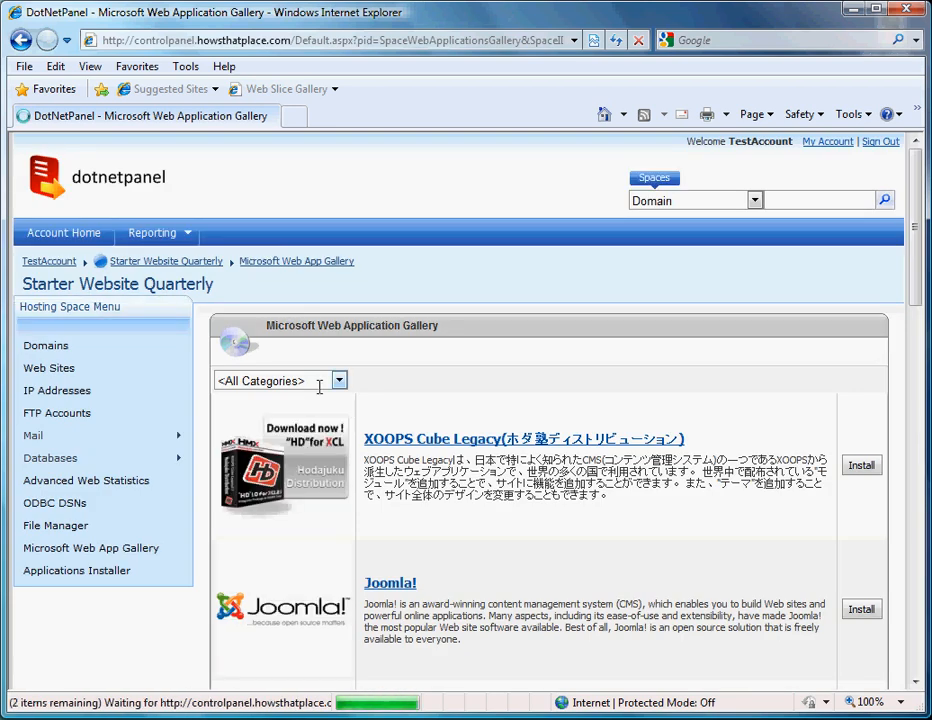
pyautogui.click(338, 380)
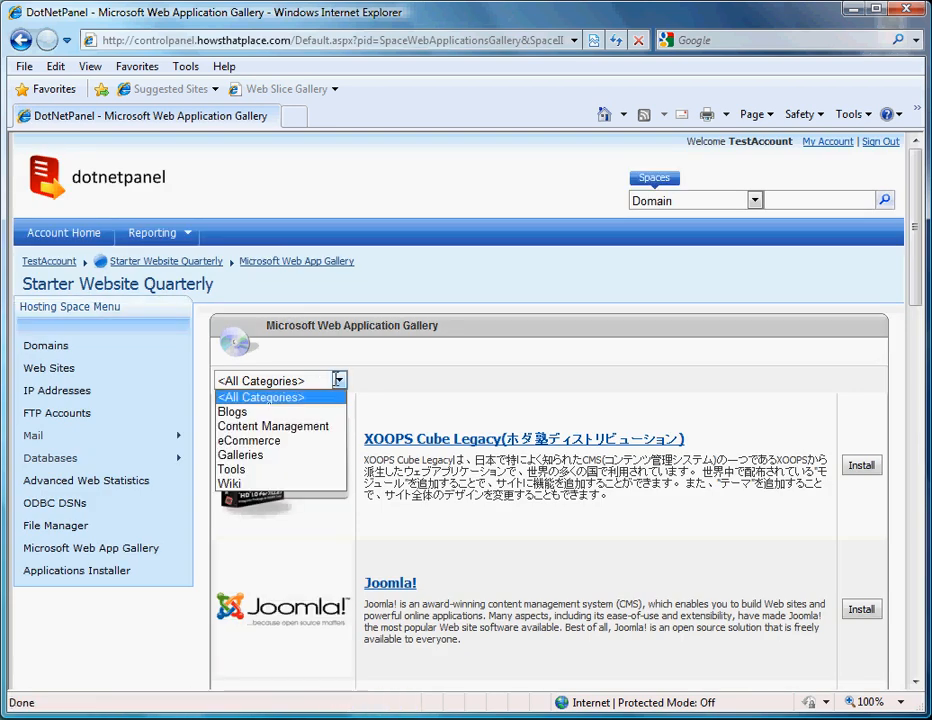
pyautogui.click(290, 442)
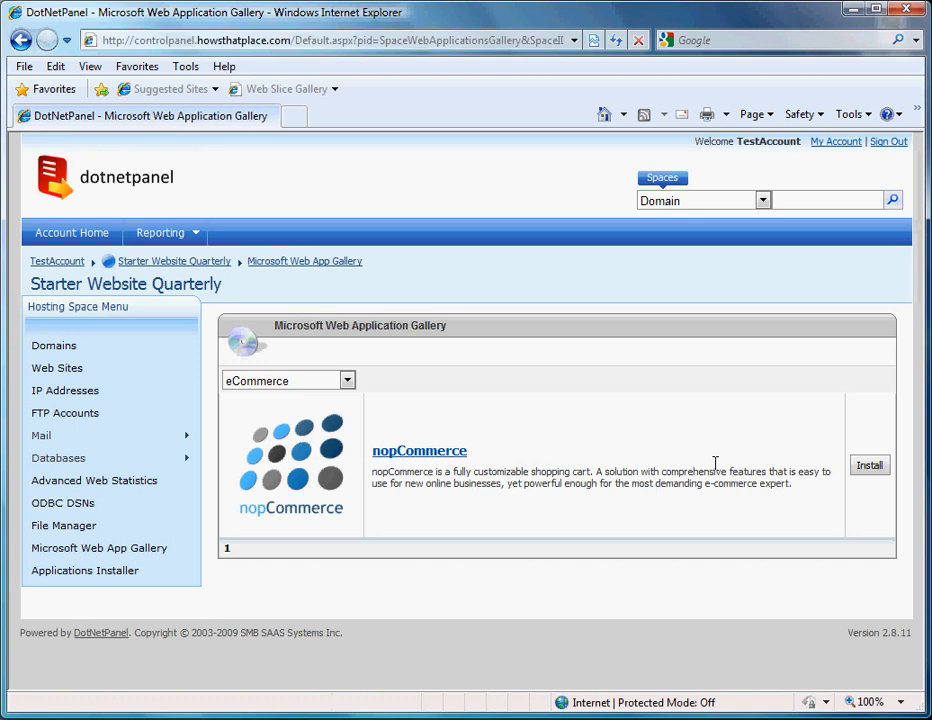
pyautogui.click(863, 463)
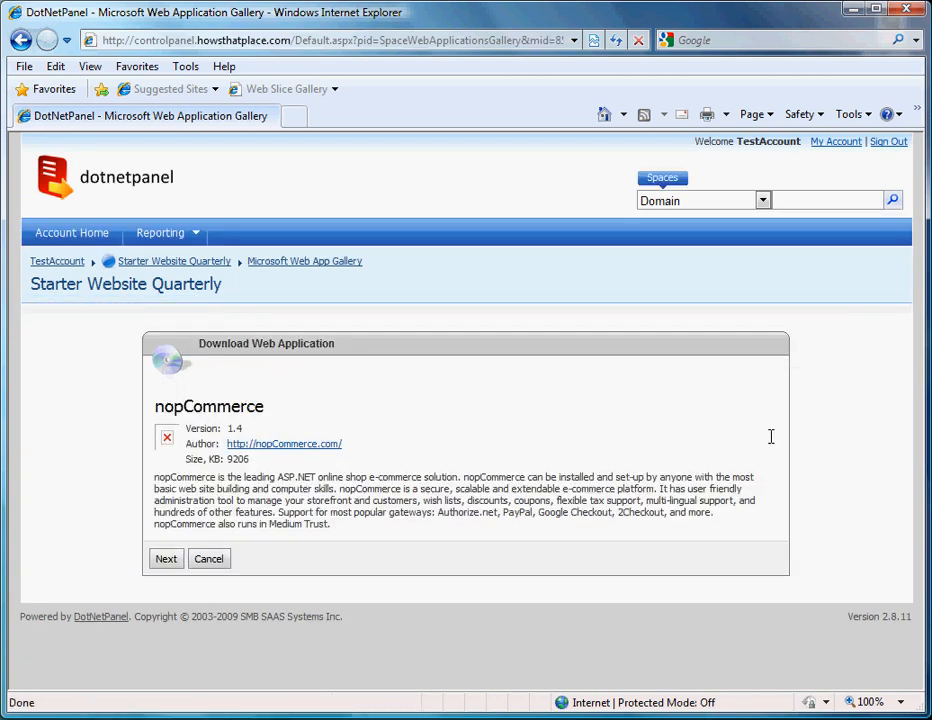
pyautogui.click(166, 559)
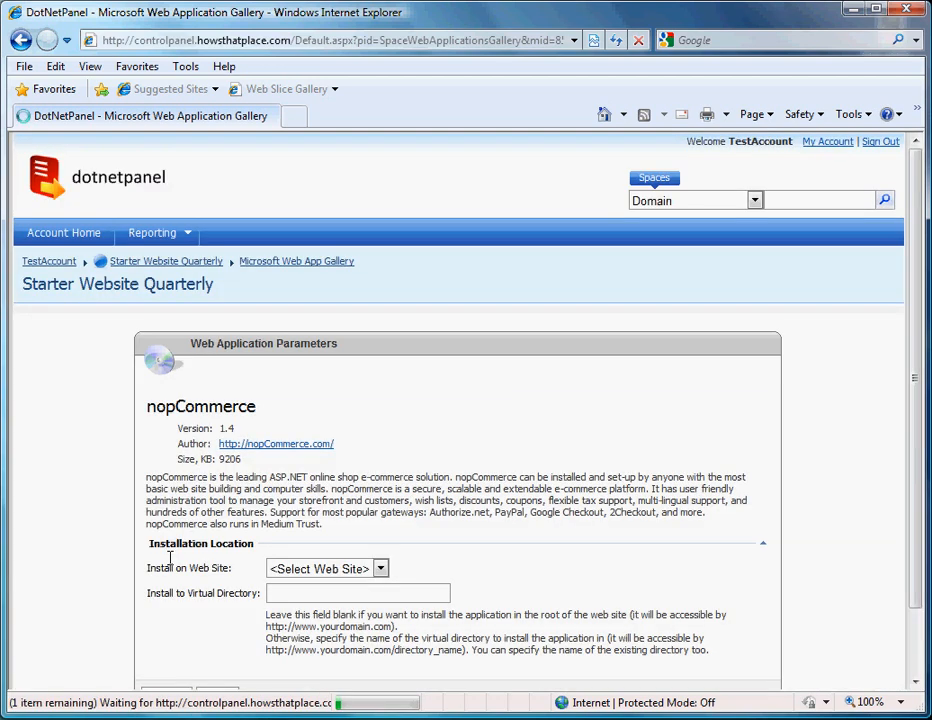
# Step: Install nopCommerce 1.4 on howsthatplace.com with the virtual directory left blank
pyautogui.click(380, 568)
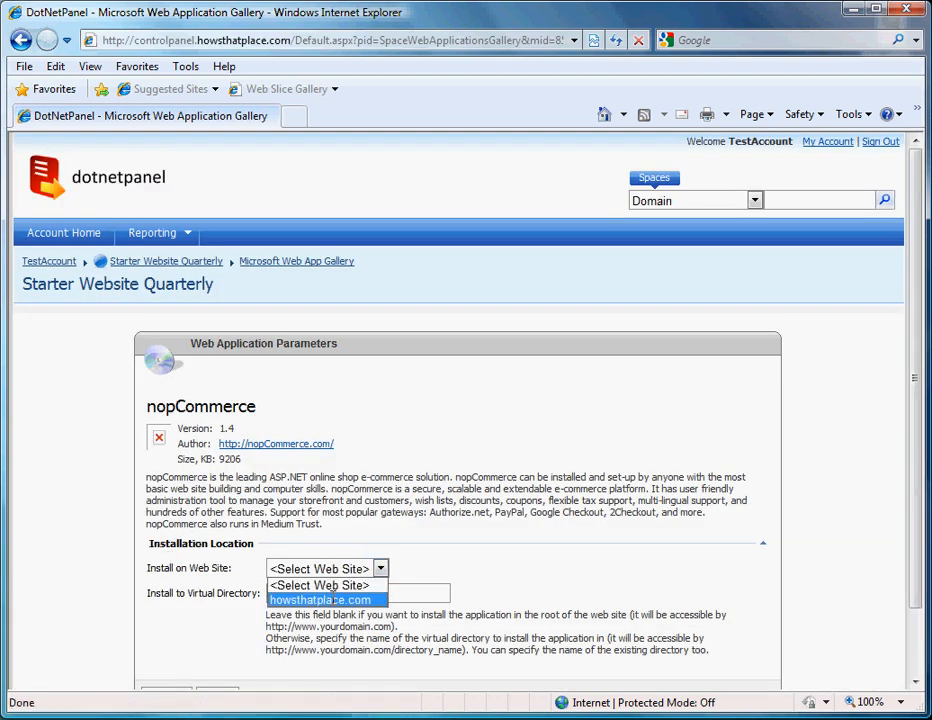
pyautogui.click(333, 597)
pyautogui.click(333, 597)
pyautogui.scroll(-1, 202, 650)
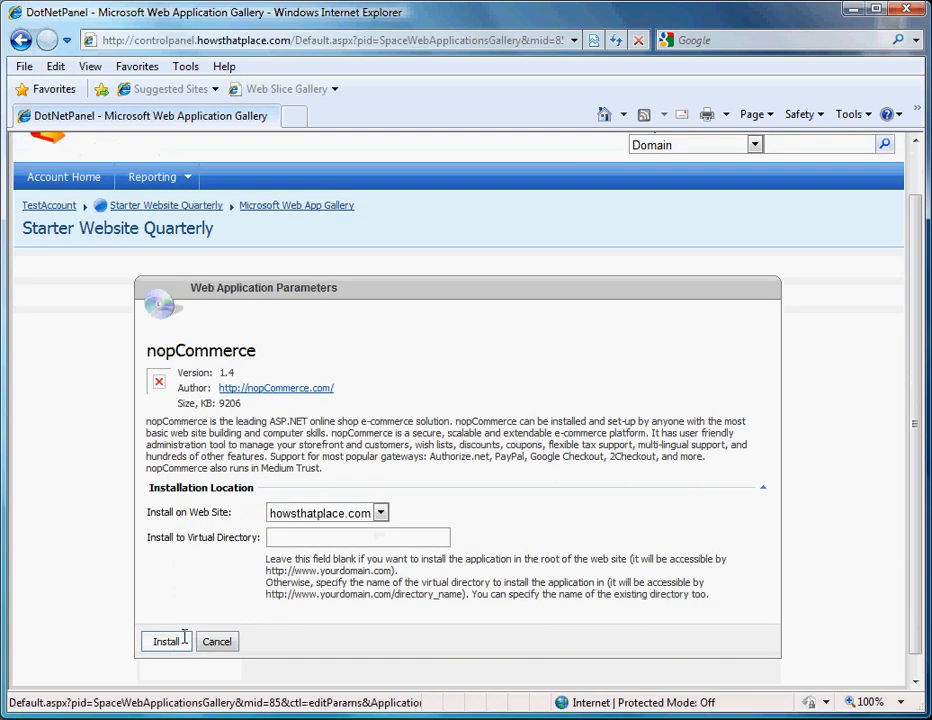
pyautogui.click(176, 639)
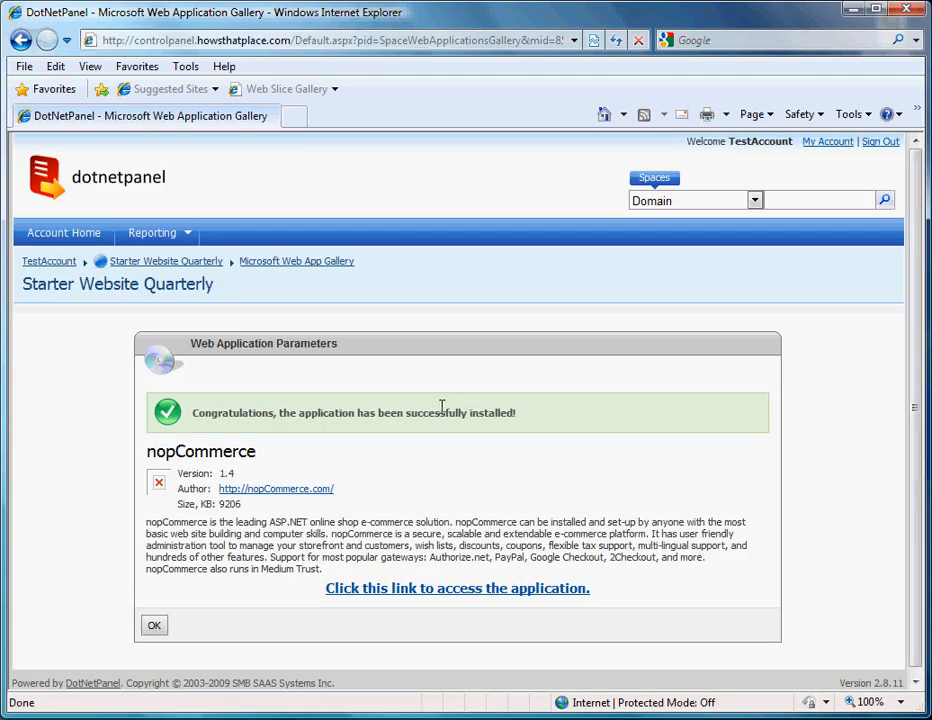
# Step: Open the installed nopCommerce in a new browser window and begin a fresh installation
pyautogui.click(464, 587)
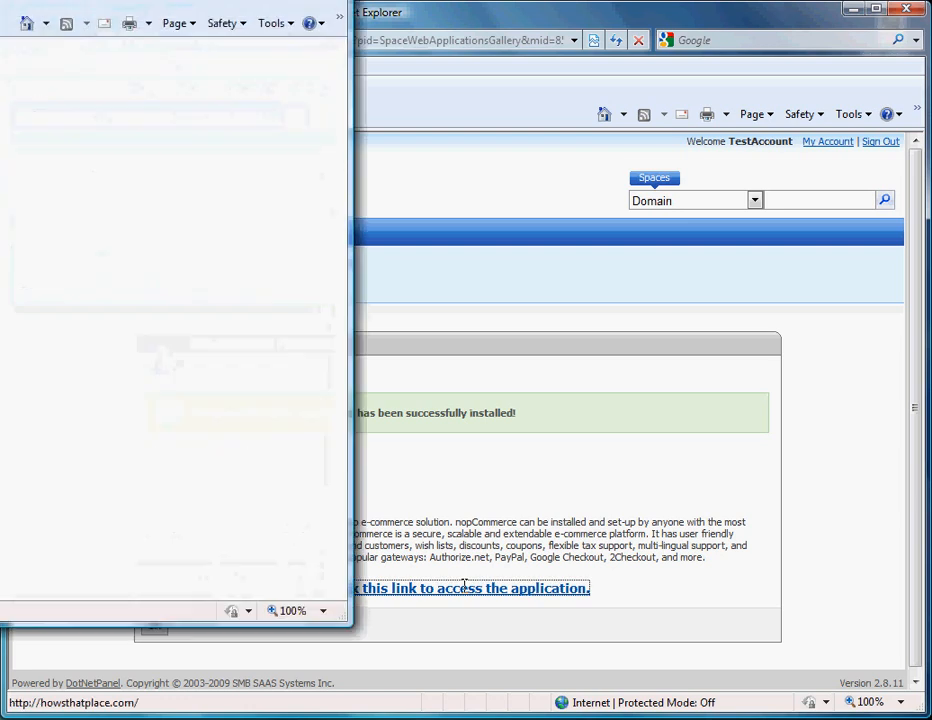
pyautogui.moveTo(0, 0); pyautogui.dragTo(490, 27)
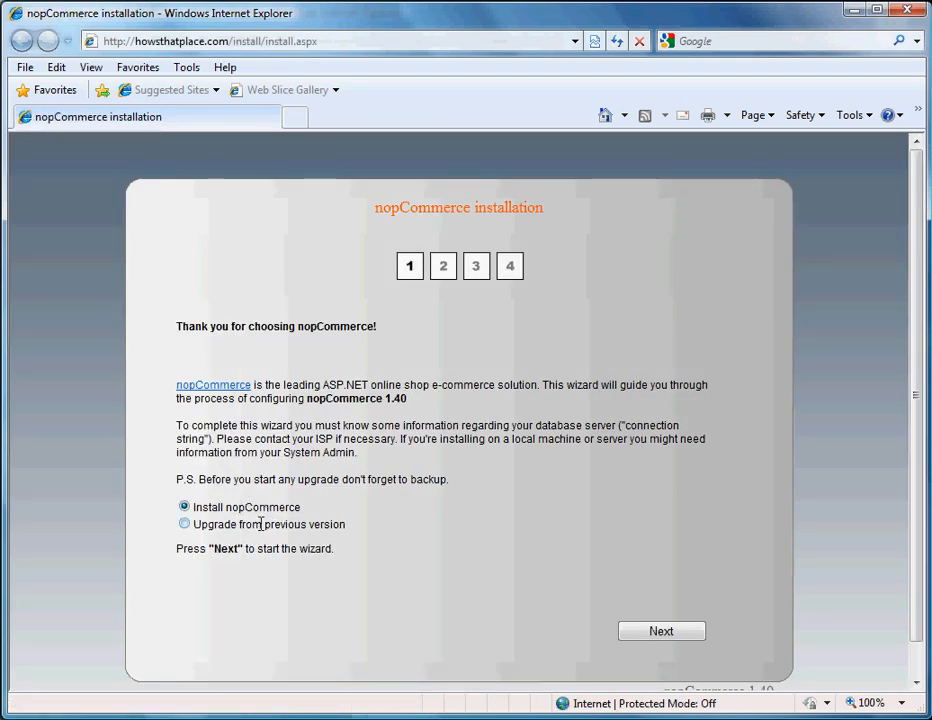
pyautogui.click(662, 630)
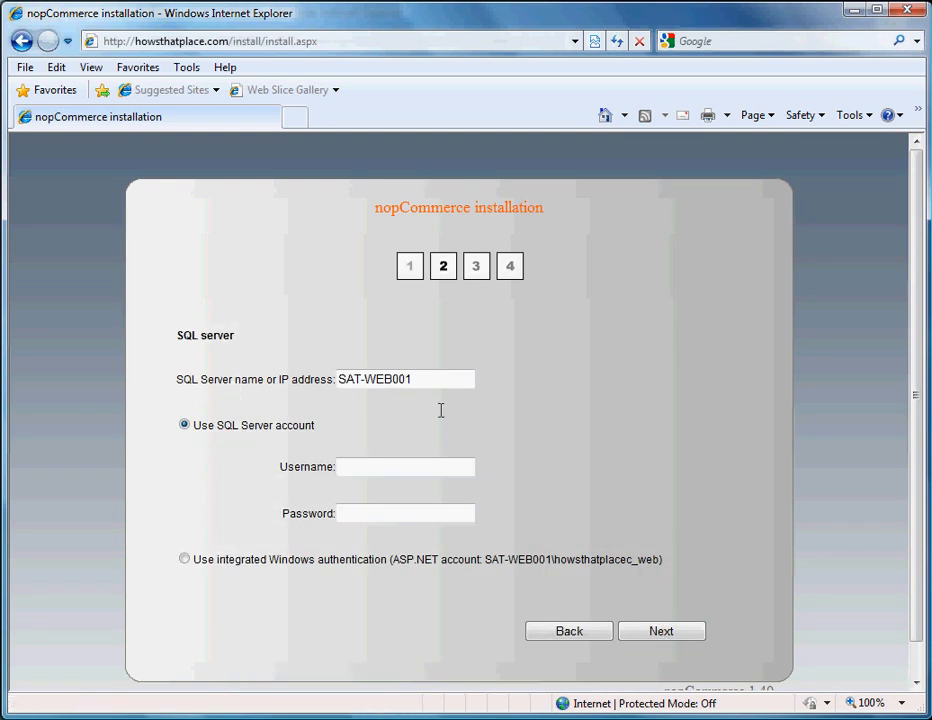
# Step: Enter SQL server mssql01.satoritechsolutions.com with login nopCommerceTestAccount and its password
pyautogui.moveTo(441, 379); pyautogui.dragTo(322, 370)
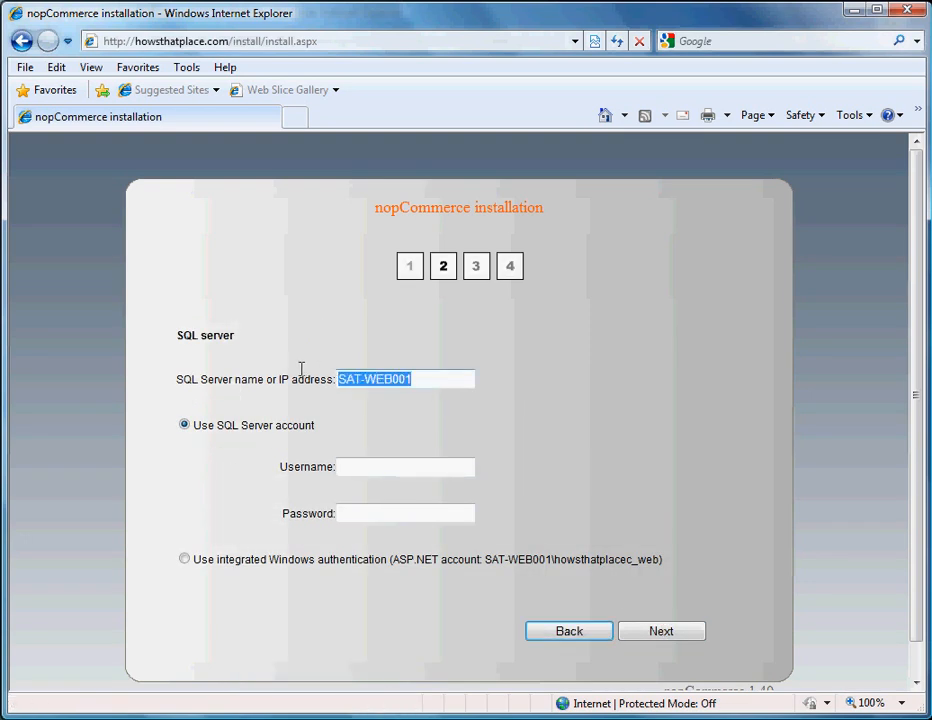
pyautogui.write('mssql0')
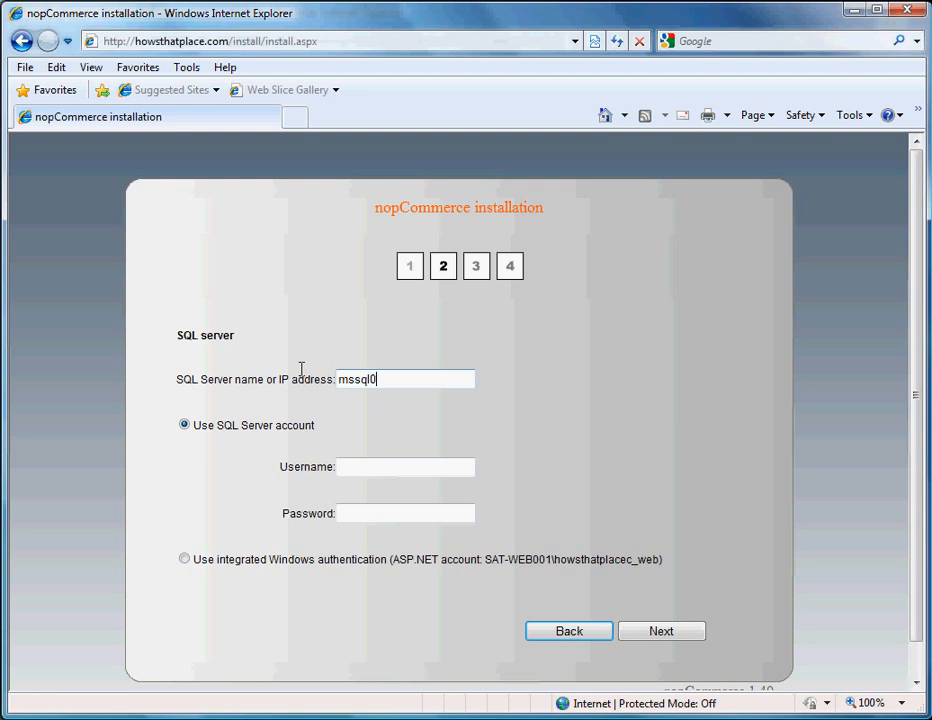
pyautogui.write('1.satoritechsolutio')
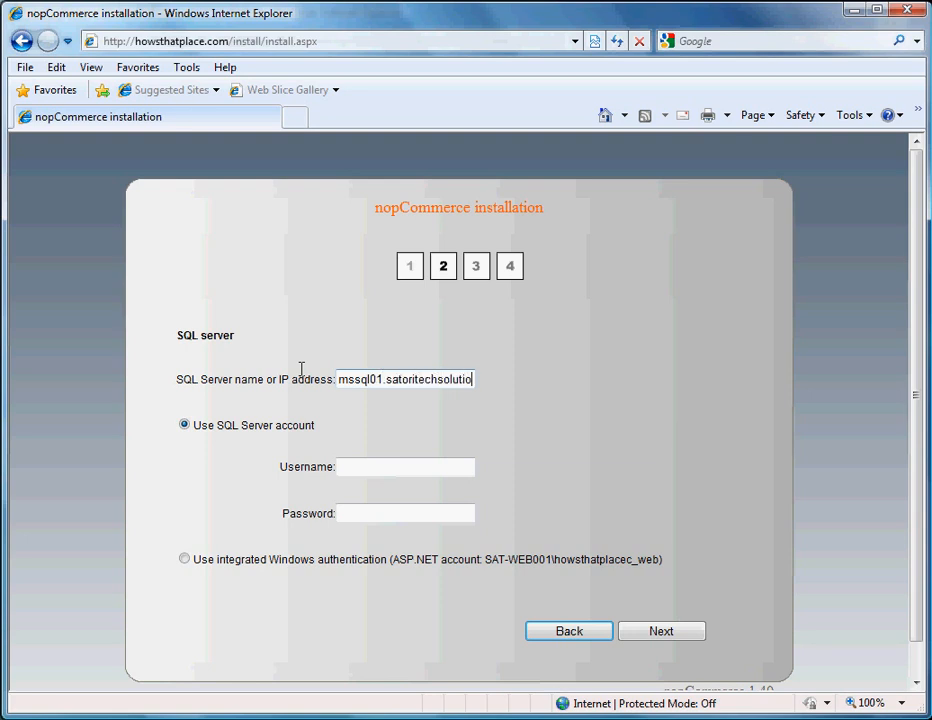
pyautogui.write('ns.com')
pyautogui.press('Tab')
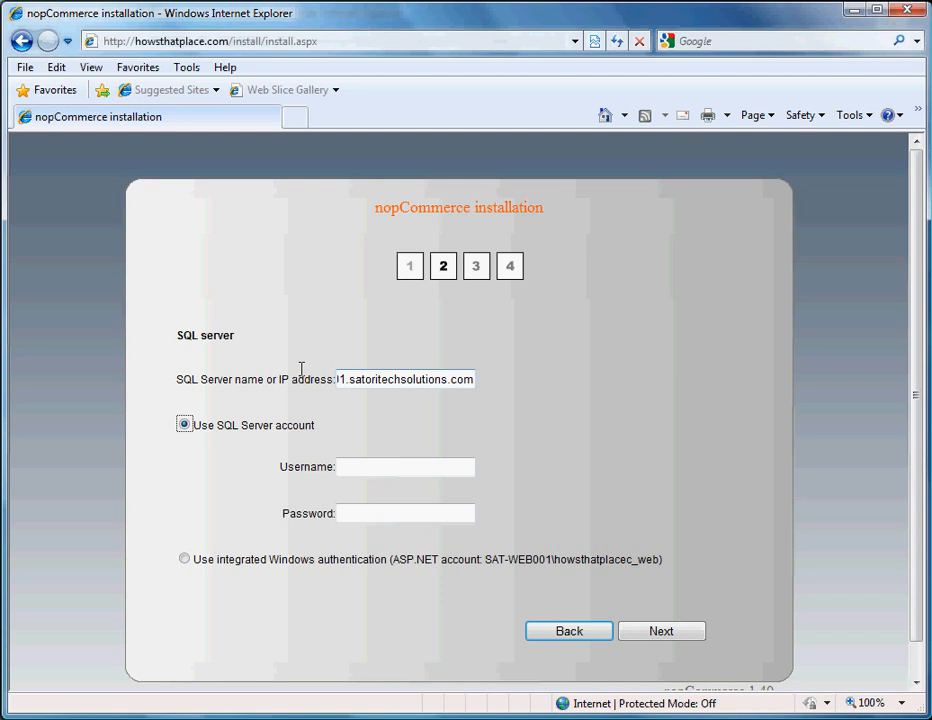
pyautogui.click(372, 468)
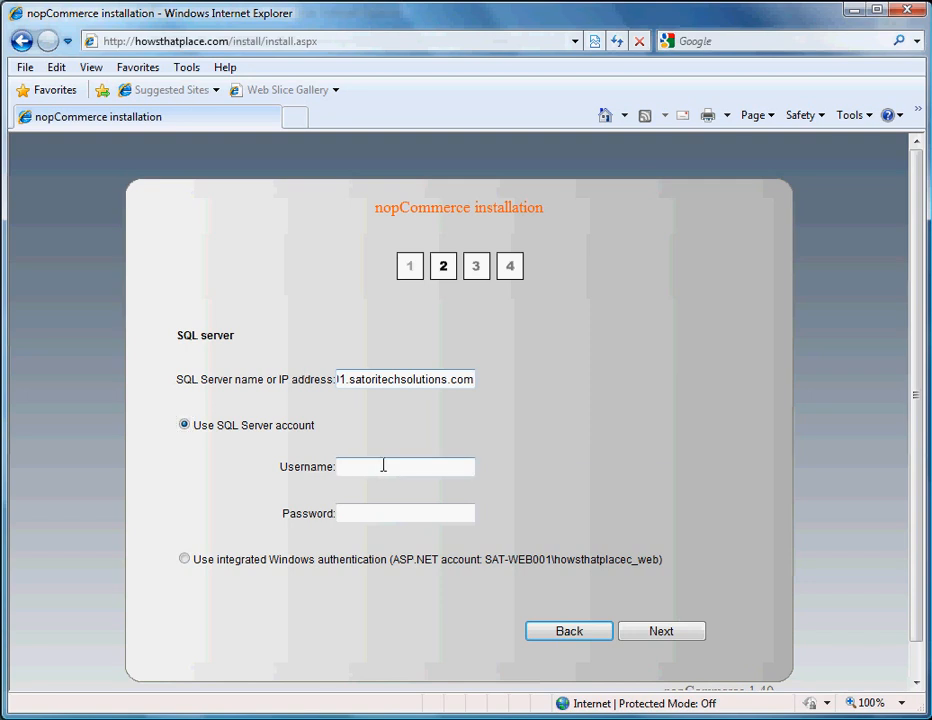
pyautogui.write('nopCommerceTestAccount')
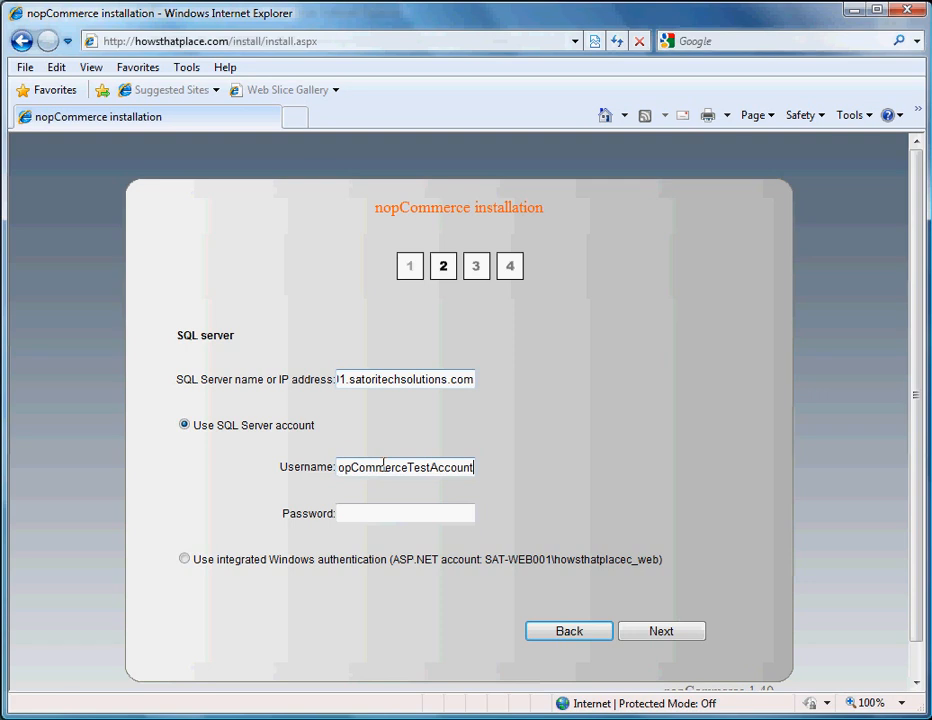
pyautogui.press('Tab')
pyautogui.write('p••')
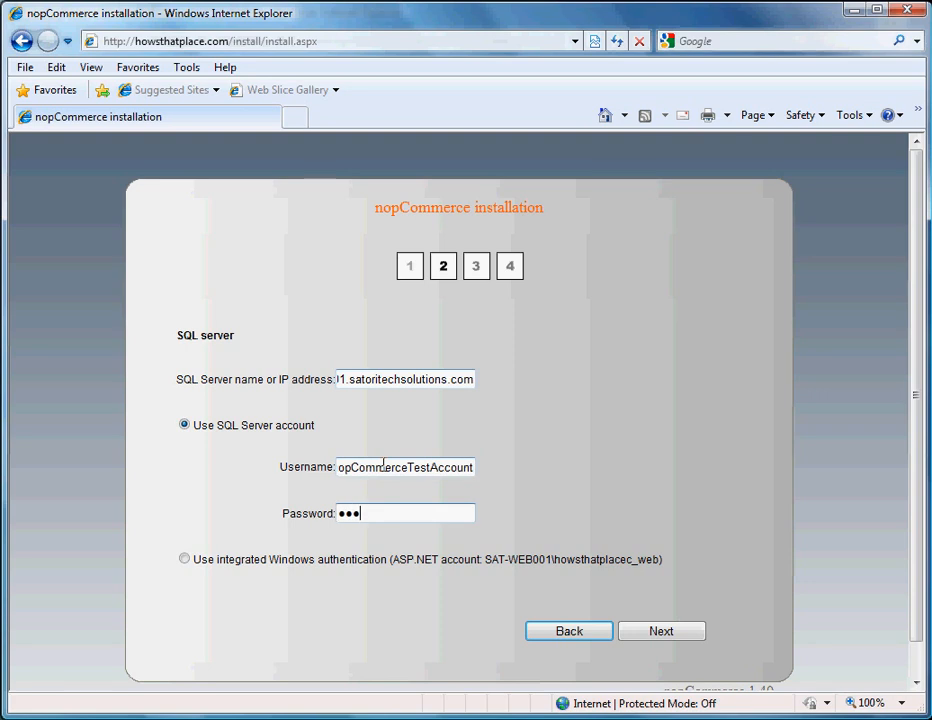
pyautogui.write('••••')
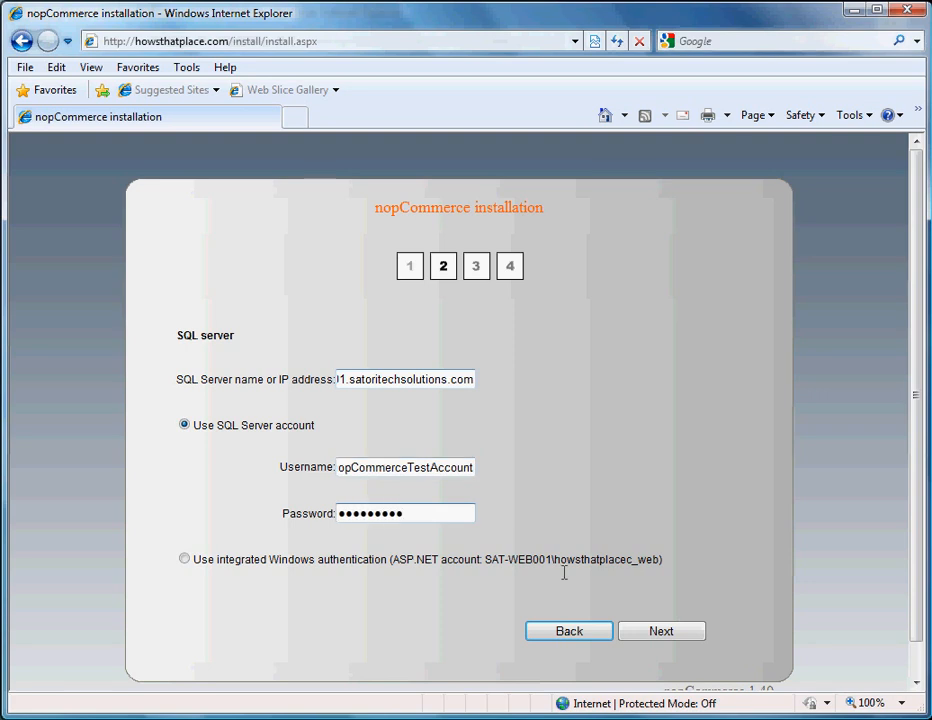
pyautogui.click(662, 631)
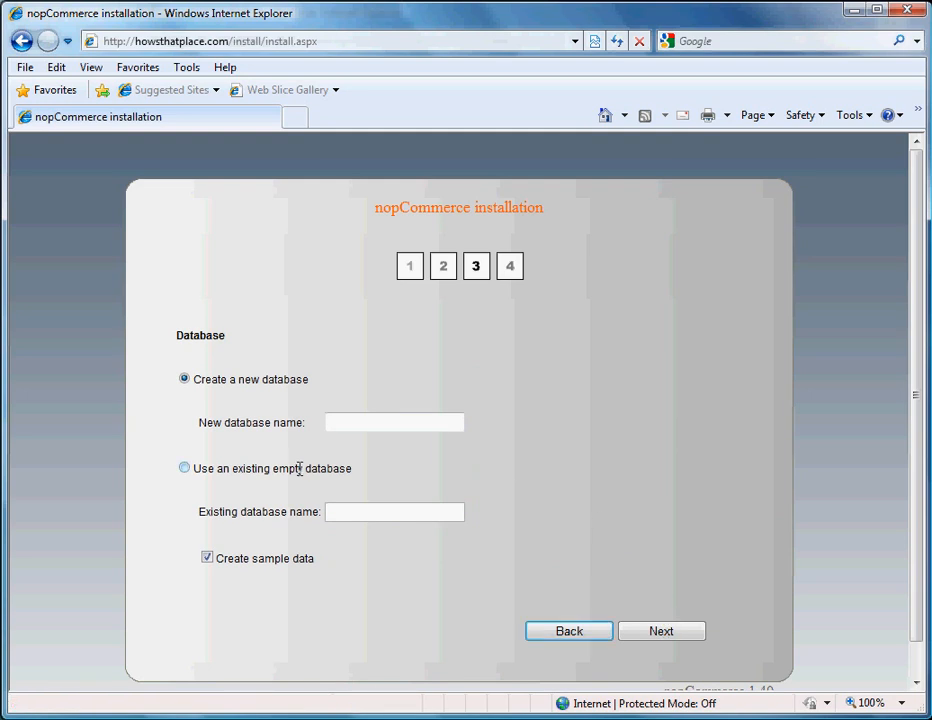
# Step: Use the existing empty database TestAccountnopCommerce with sample data and finish configuration
pyautogui.click(300, 469)
pyautogui.click(367, 511)
pyautogui.write('no')
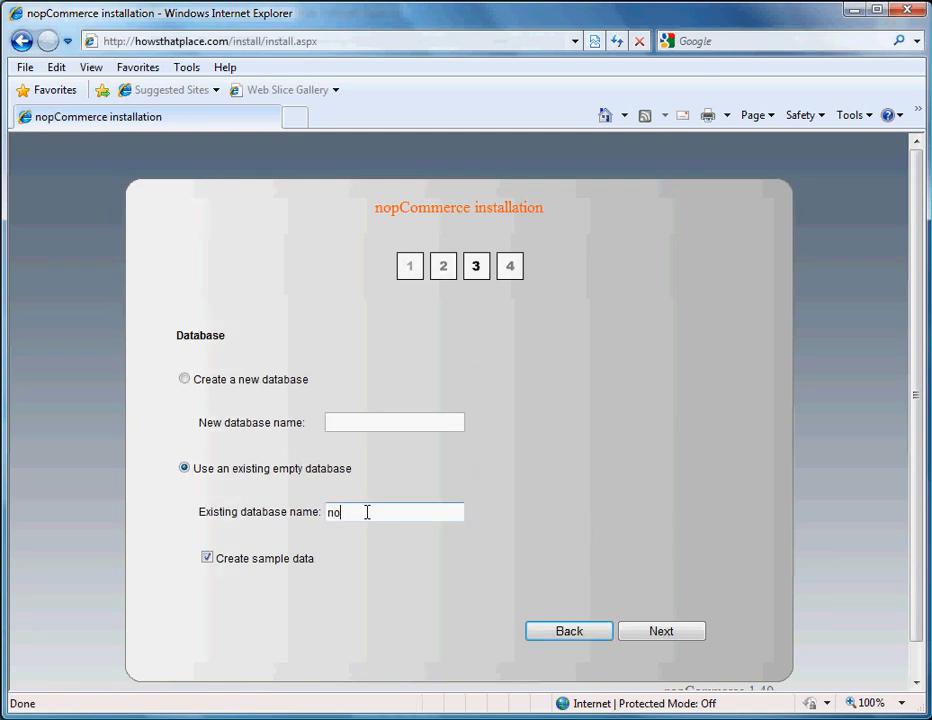
pyautogui.write('pCommerce')
pyautogui.write('Te')
pyautogui.hotkey('ctrl', 'a')
pyautogui.press('BackSpace')
pyautogui.write('TestAccountNo')
pyautogui.press('BackSpace')
pyautogui.press('BackSpace')
pyautogui.write('nopC')
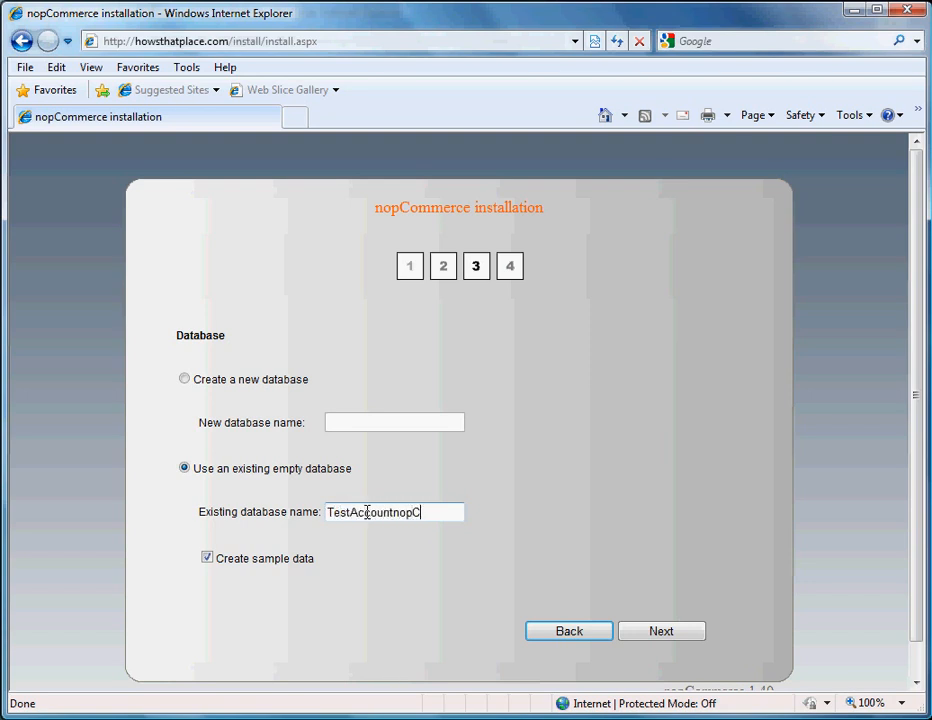
pyautogui.write('ommerce')
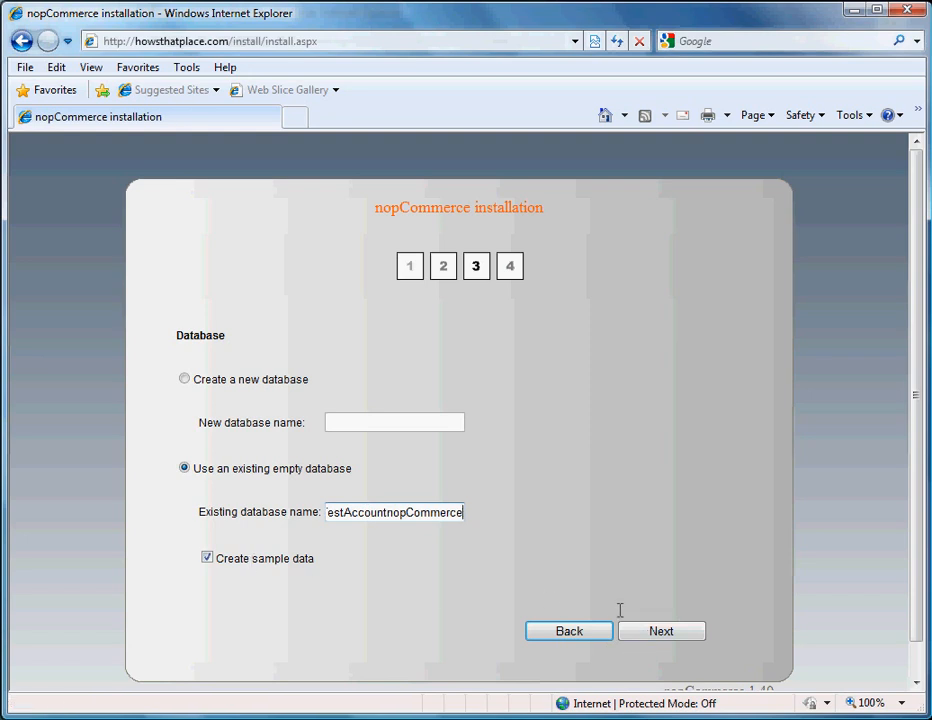
pyautogui.click(672, 632)
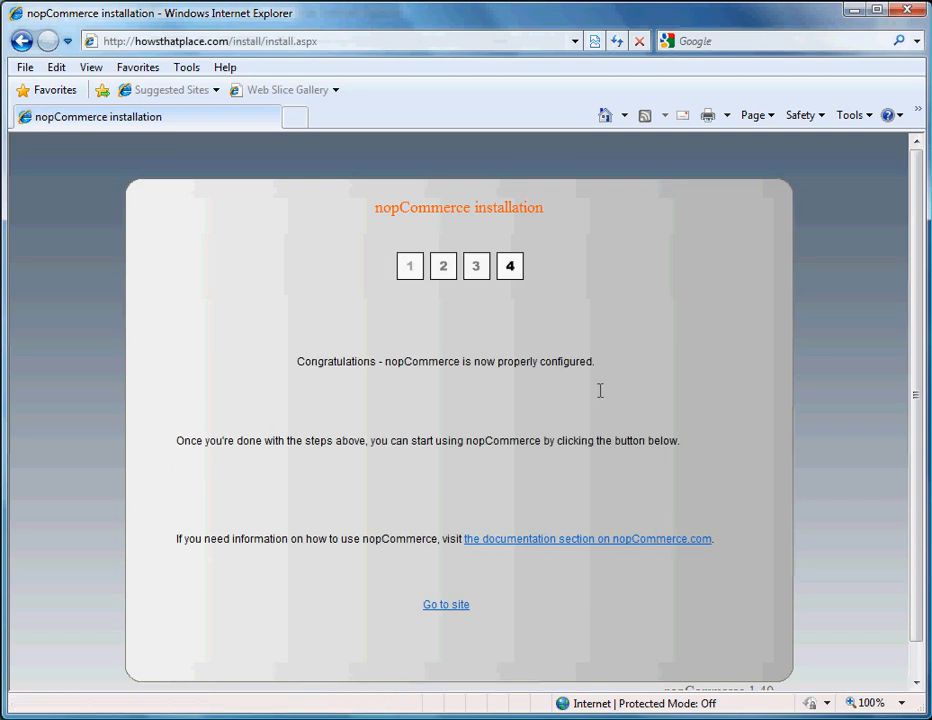
# Step: Load the howsthatplace.com storefront and look over its sample categories like Books and Computers
pyautogui.click(439, 605)
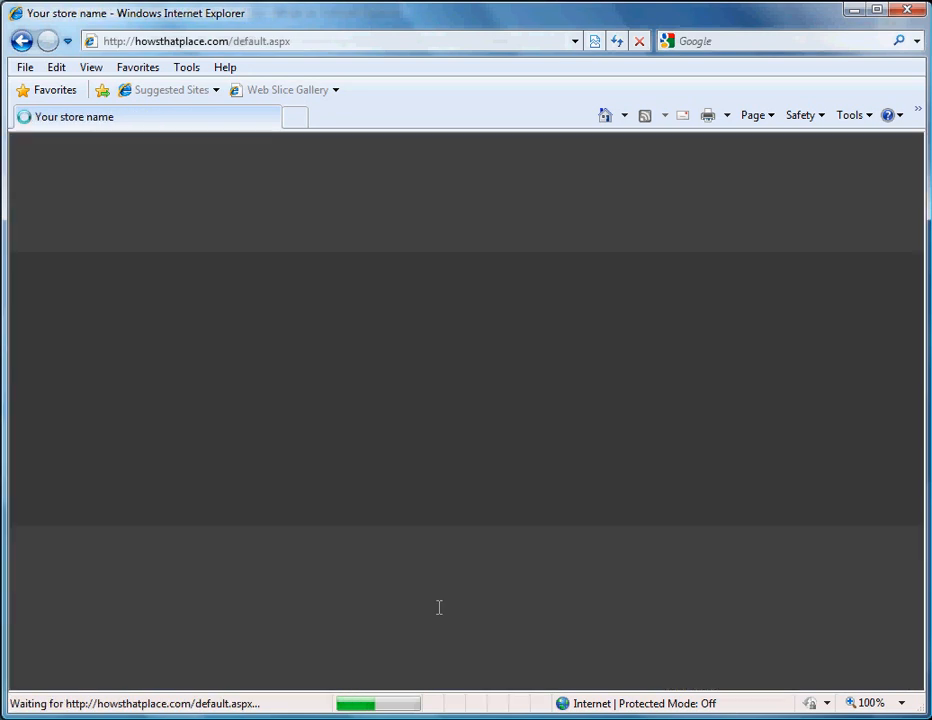
pyautogui.scroll(-3, 793, 390)
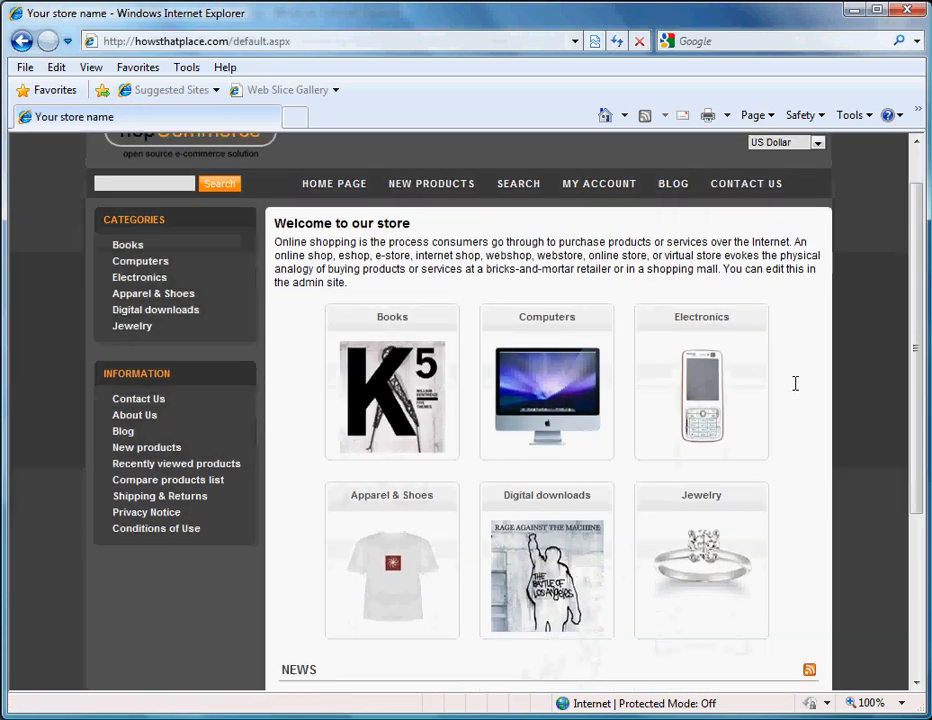
pyautogui.scroll(3, 793, 402)
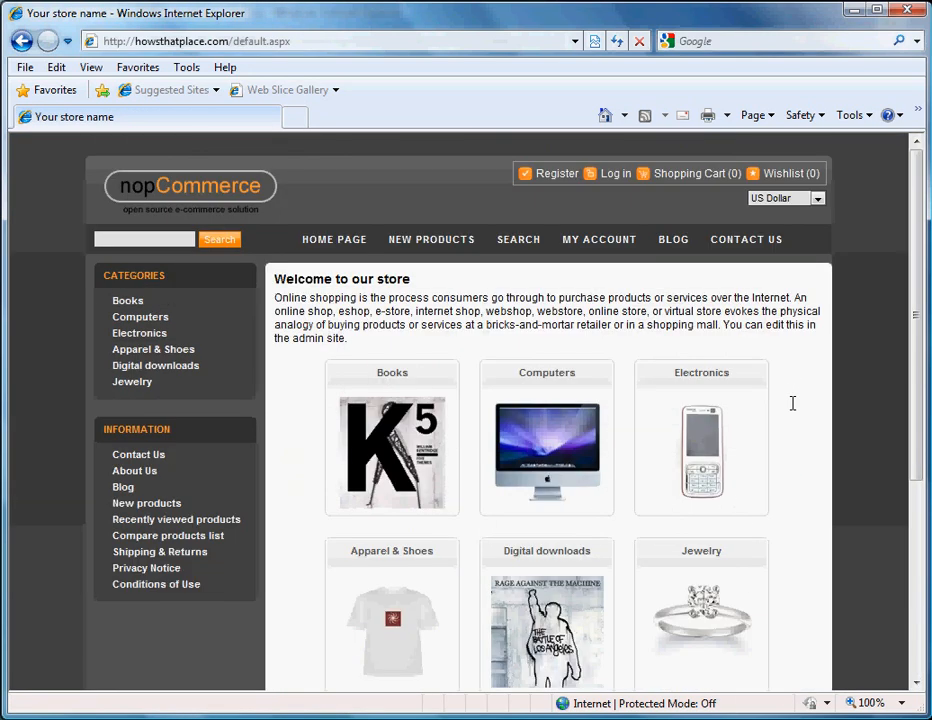